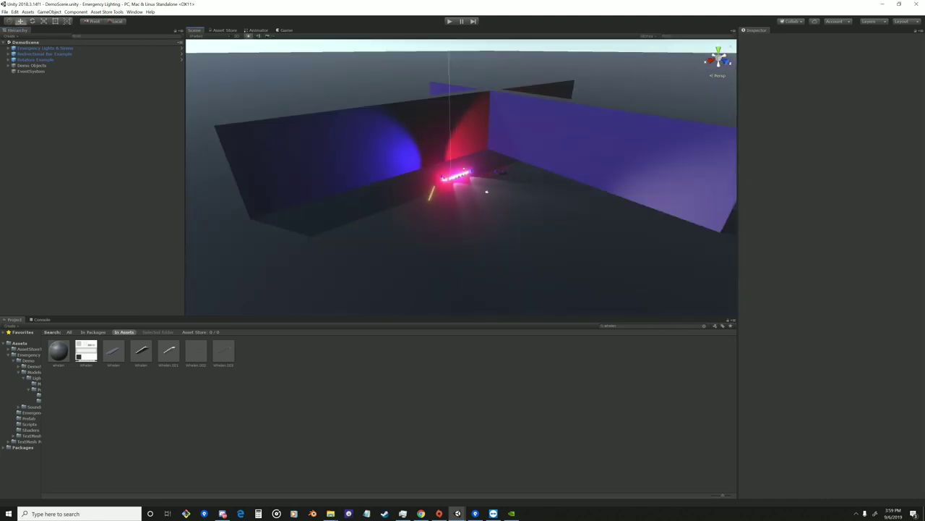
scroll(461, 177, "up", 5)
right_click_drag(462, 177, 390, 181)
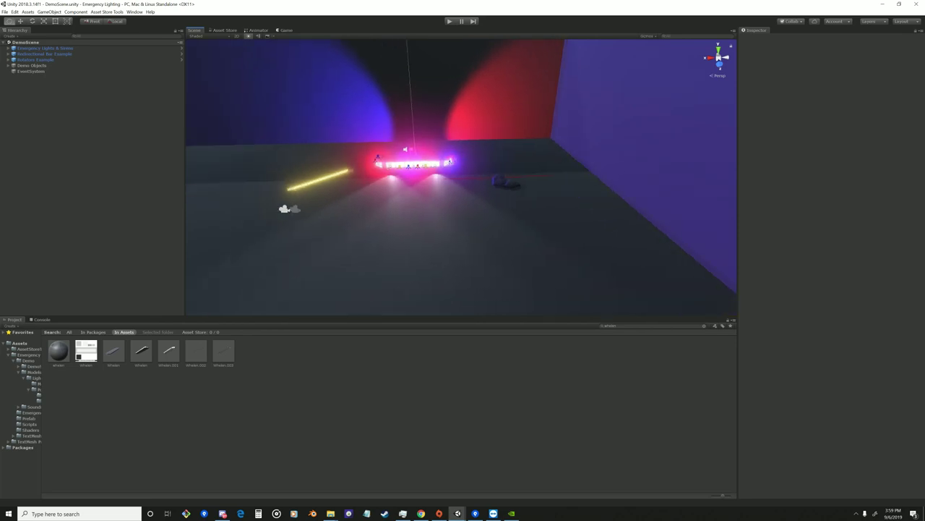
middle_click_drag(413, 173, 466, 189)
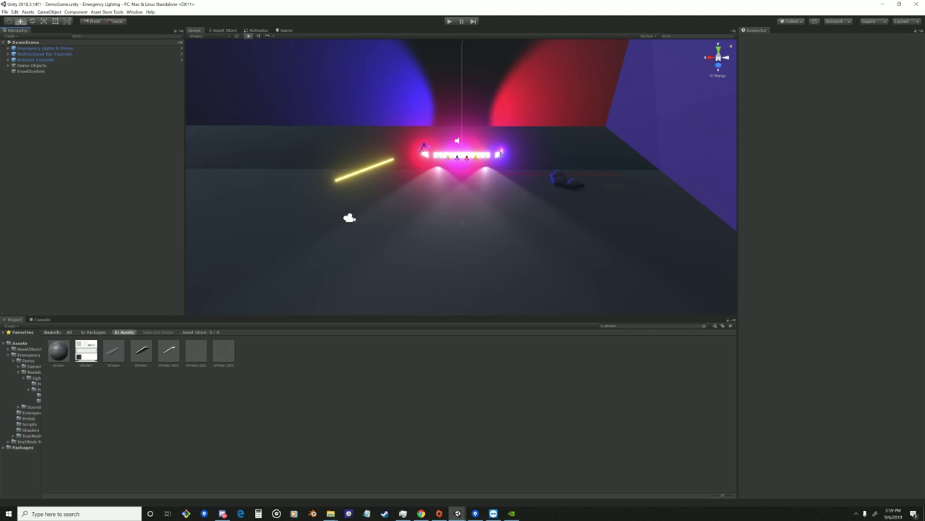
- Search the Asset Store for "emergency" and review the product page of the Emergency Lights & Sirens asset
left_click(224, 31)
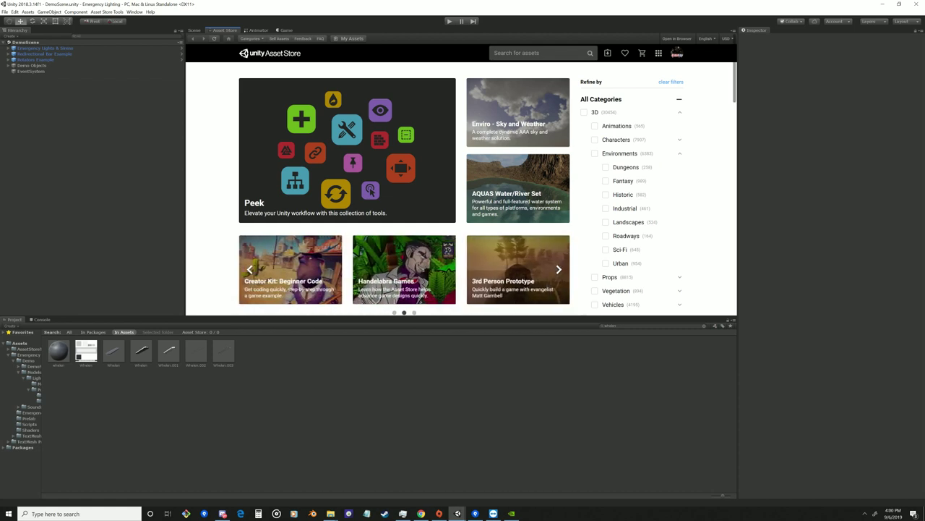
left_click(536, 52)
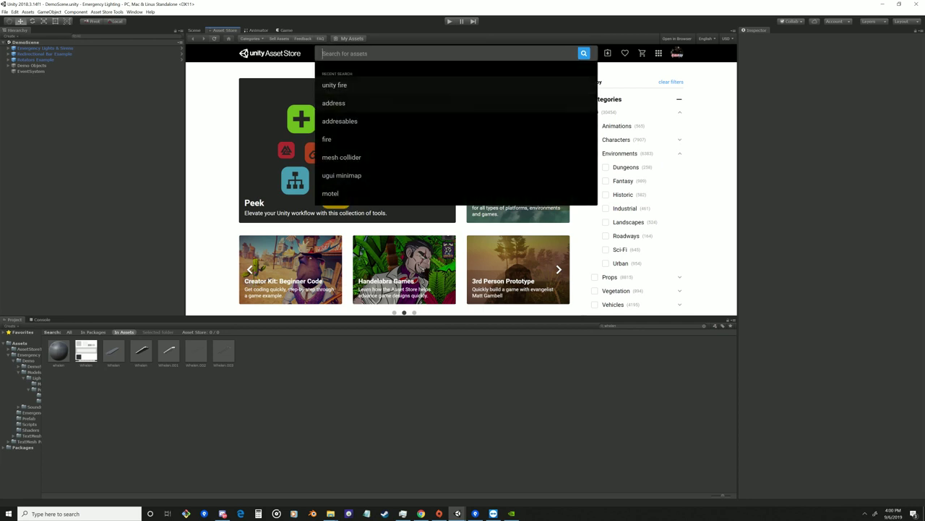
type("emergency")
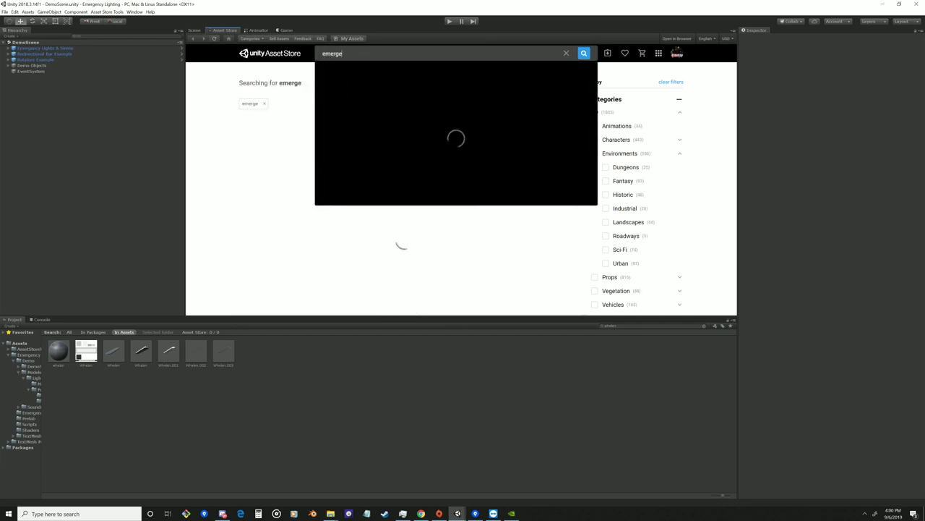
key("Return")
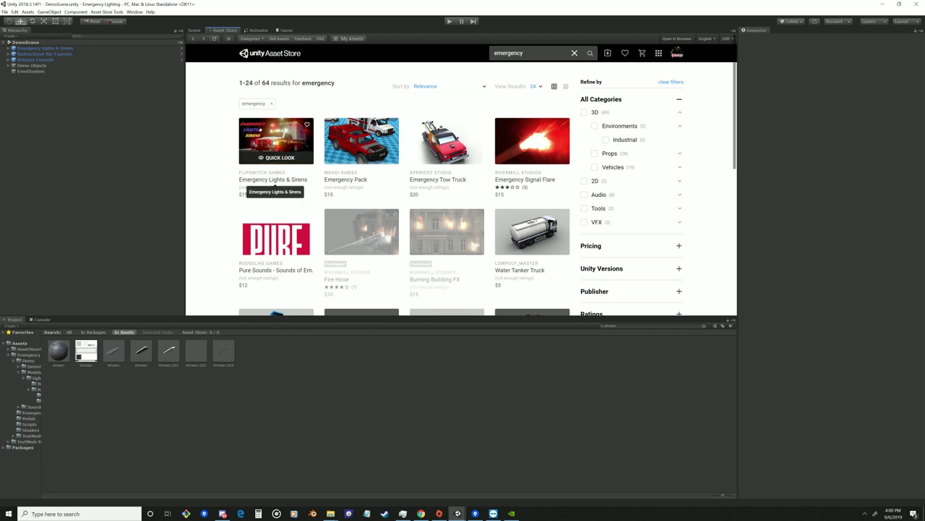
left_click(273, 180)
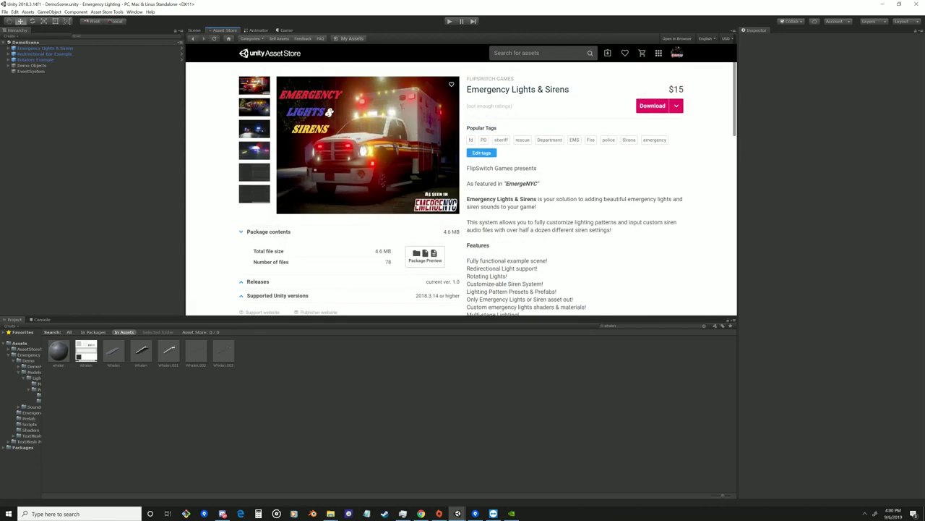
scroll(461, 189, "down", 3)
scroll(462, 189, "up", 3)
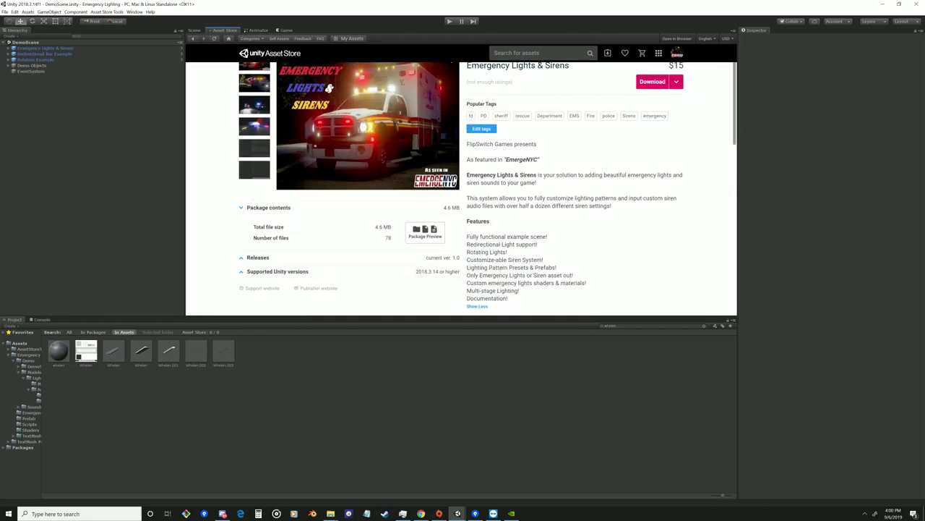
scroll(461, 189, "down", 1)
scroll(461, 188, "up", 1)
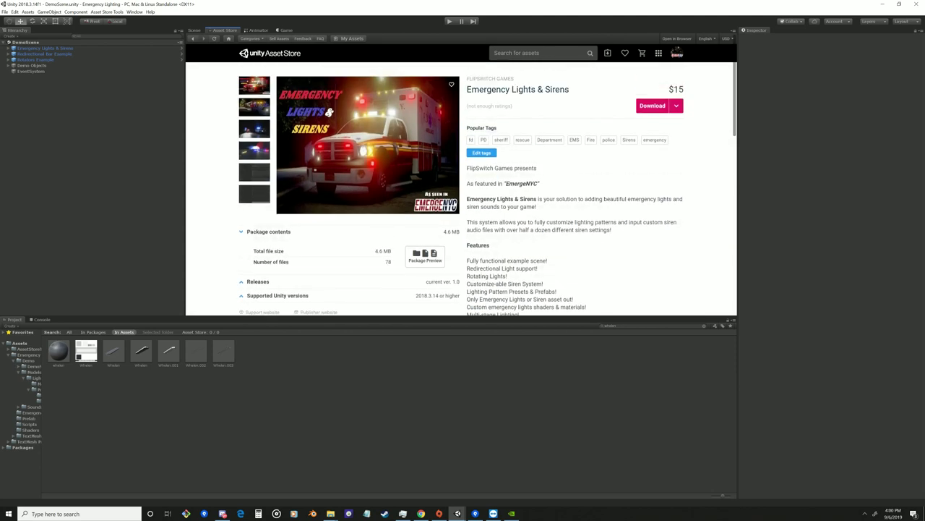
- Return to the Scene view, switch to Chrome and go to the opening pages of the Emergency Lights & Sirens Documentation
left_click(194, 30)
mouse_move(461, 178)
right_mouse_down()
mouse_move(478, 167)
mouse_move(470, 169)
right_mouse_up()
mouse_move(420, 513)
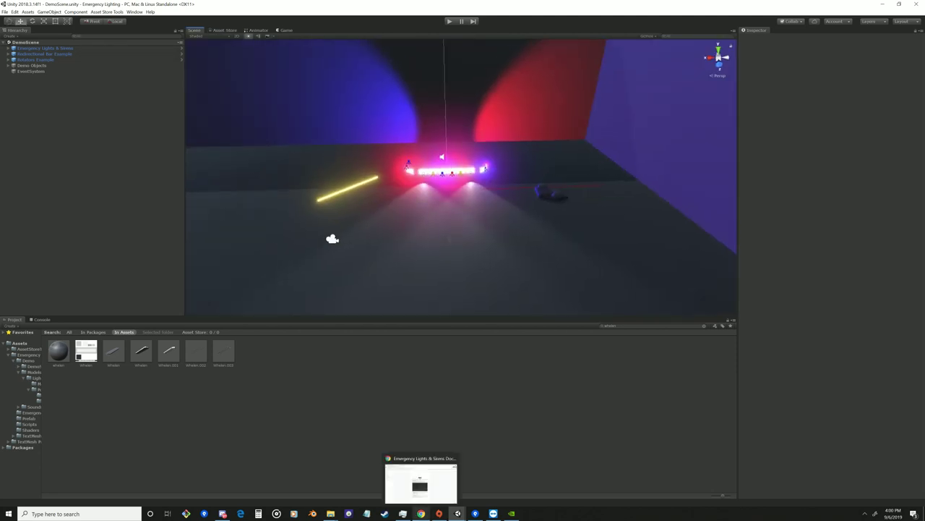
left_click(421, 486)
scroll(545, 230, "up", 8)
scroll(463, 289, "up", 10)
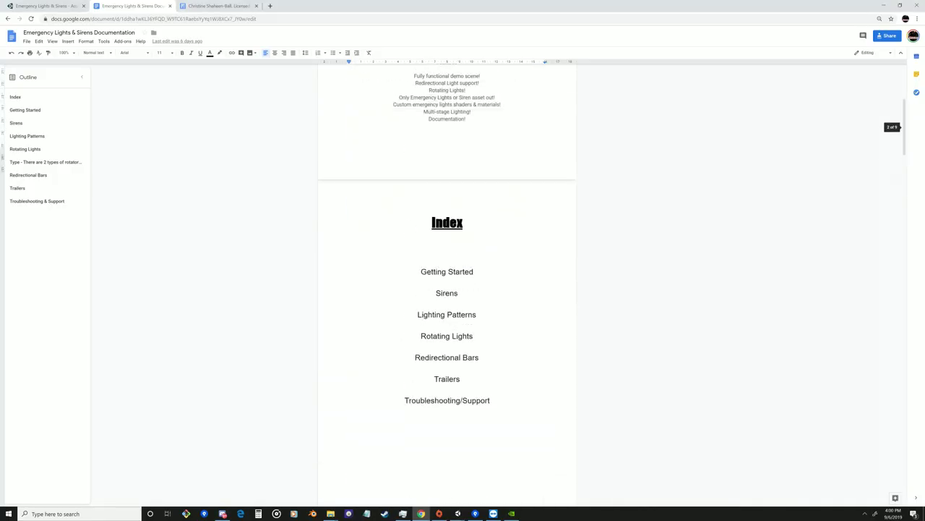
- Look through the documentation's Sirens, Lighting Patterns and Rotating Lights sections
scroll(463, 289, "down", 15)
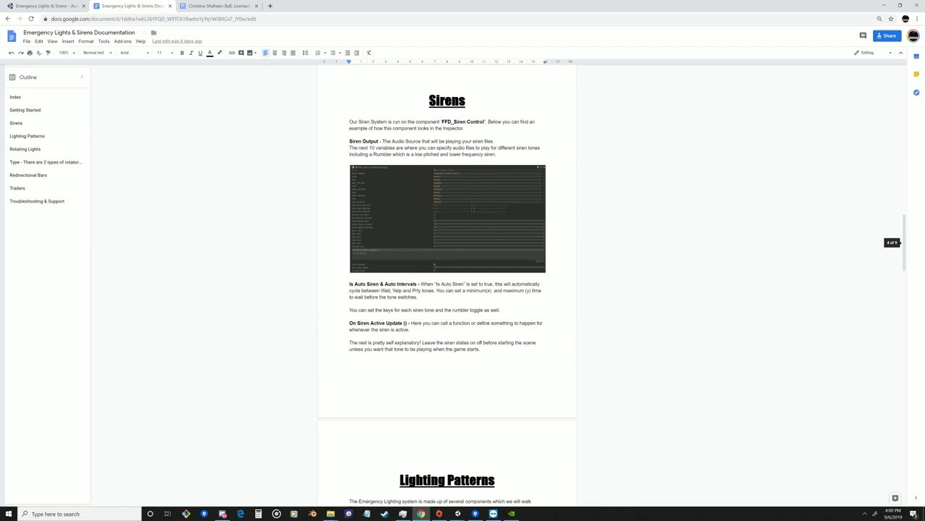
scroll(463, 290, "down", 6)
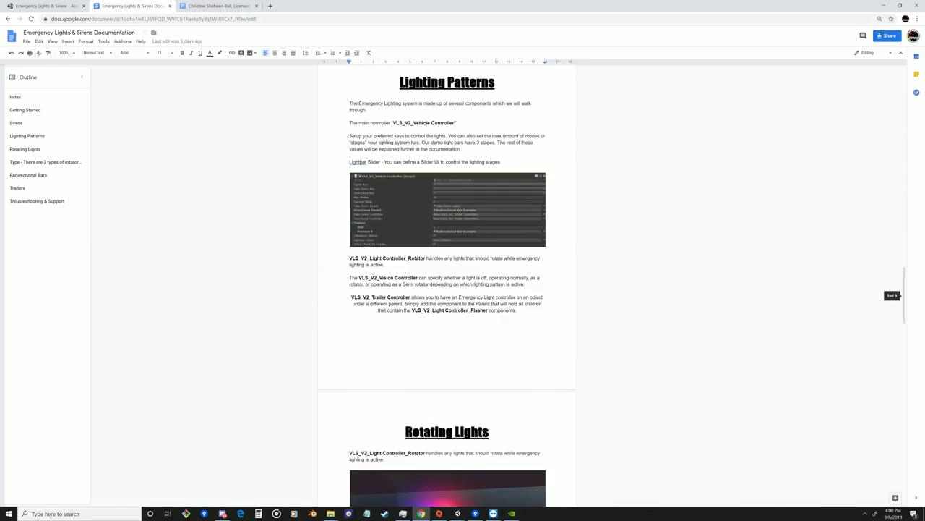
scroll(462, 289, "down", 1)
scroll(463, 289, "up", 2)
scroll(462, 289, "down", 5)
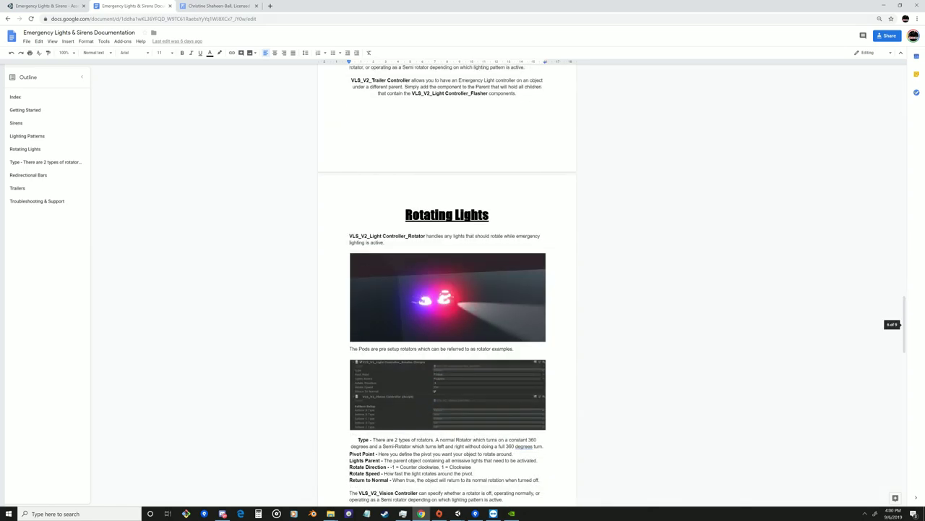
scroll(447, 290, "down", 3)
scroll(463, 289, "down", 7)
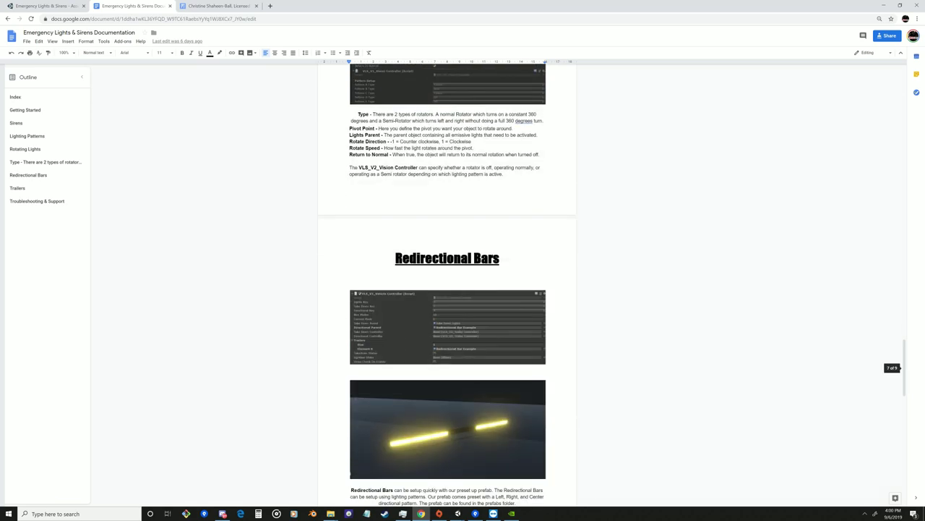
- Look through the documentation's Redirectional Bars, Trailers and Troubleshooting & Support sections
scroll(463, 289, "up", 3)
scroll(447, 289, "down", 8)
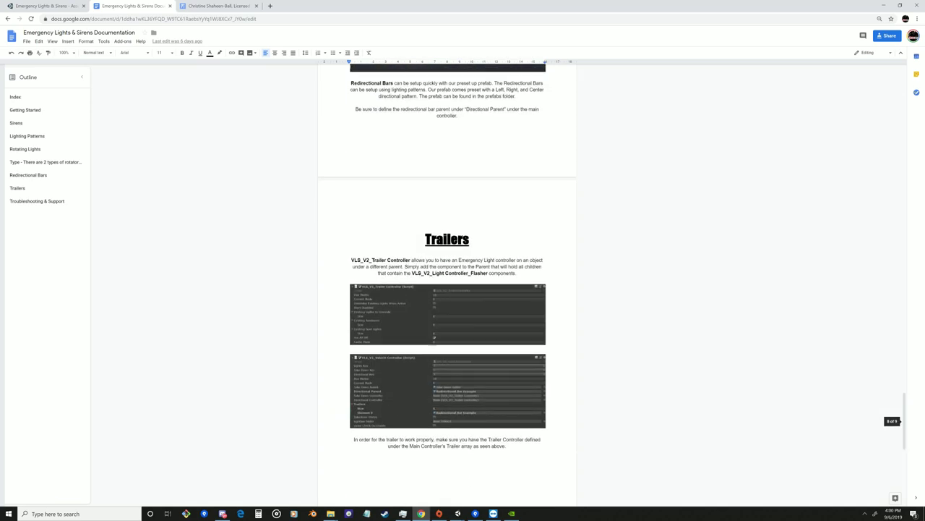
scroll(447, 289, "up", 4)
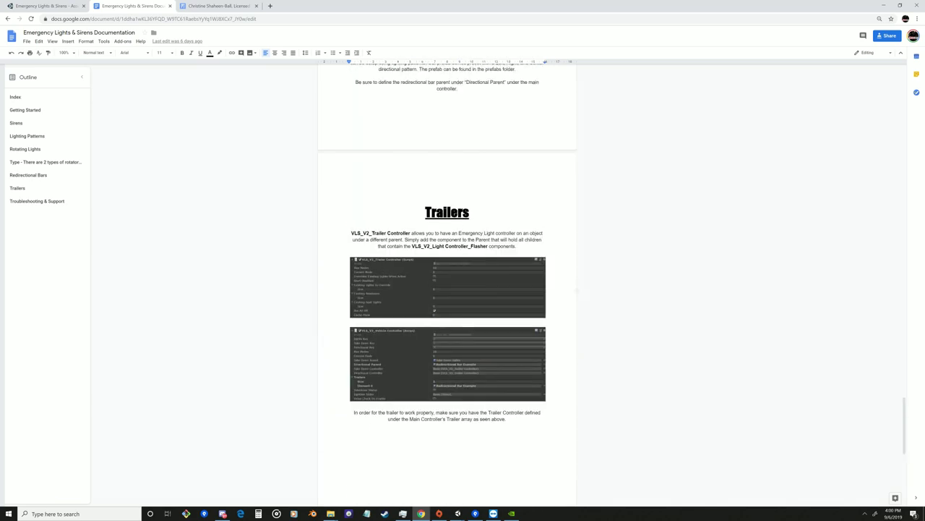
scroll(447, 289, "down", 2)
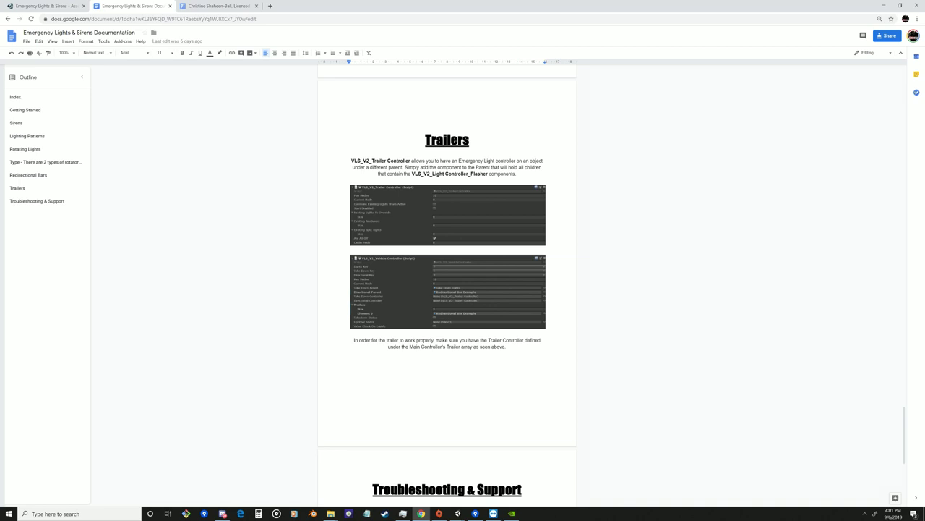
scroll(447, 289, "down", 5)
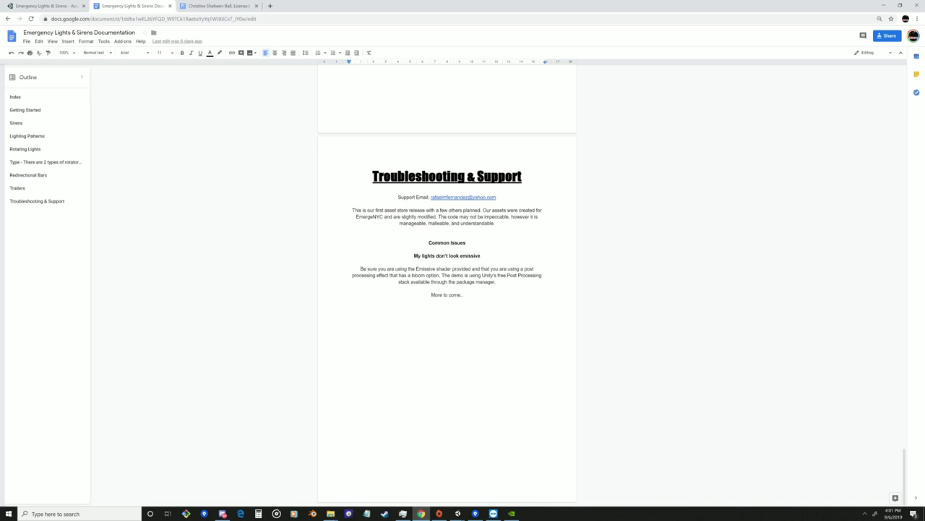
scroll(447, 289, "up", 15)
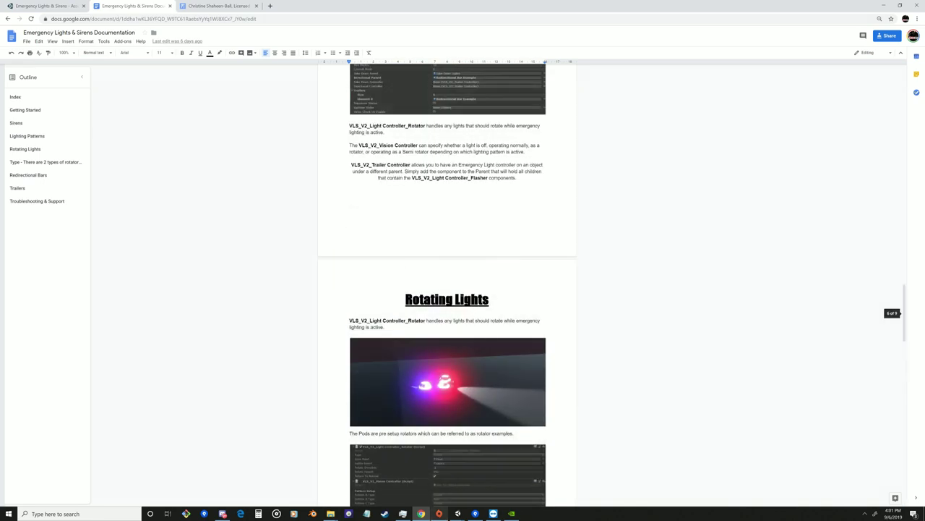
- Switch back to the Unity editor and run DemoScene in Play mode
left_click(457, 513)
left_click(537, 480)
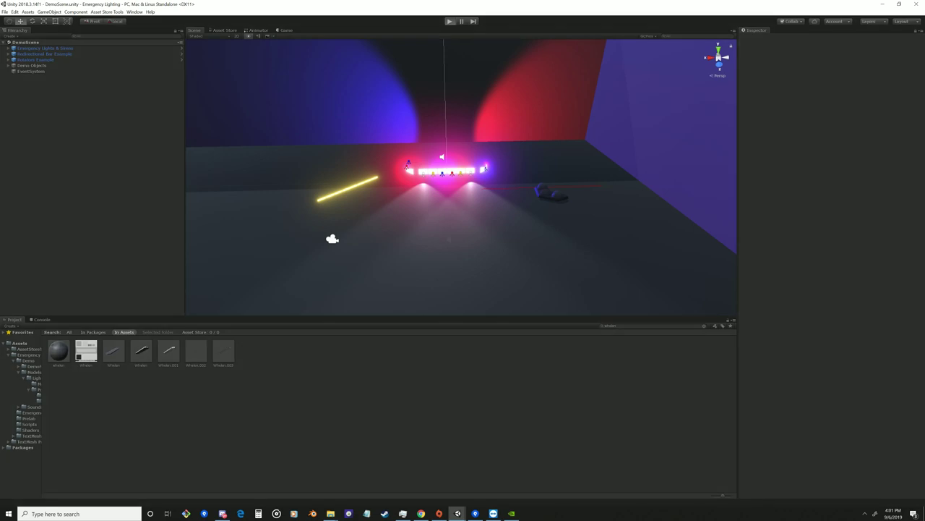
key("ctrl+p")
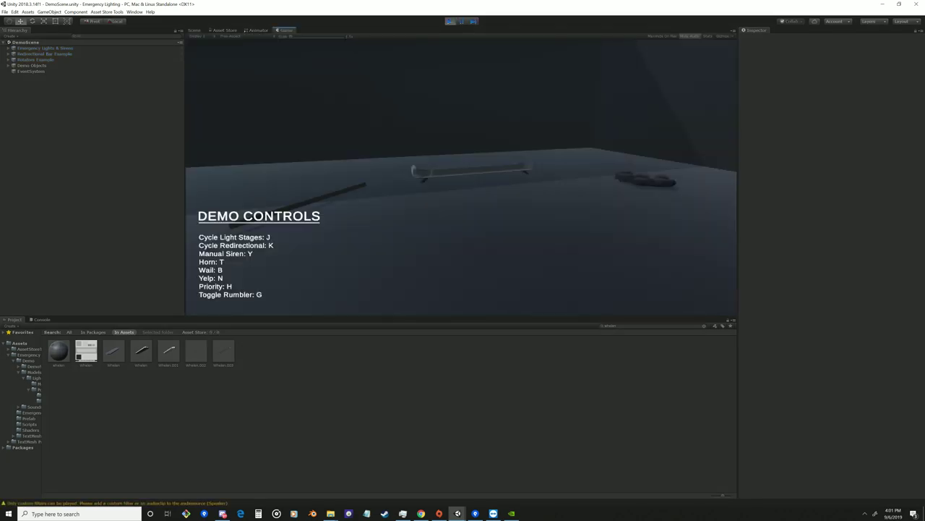
- Maximize the Game view and turn on the emergency lights by cycling the light stages
right_click(285, 30)
left_click(311, 50)
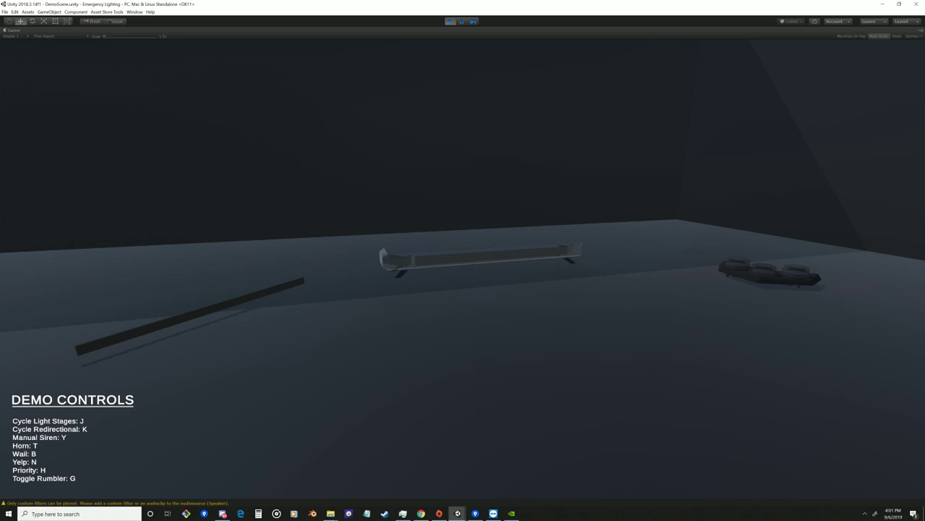
key("j")
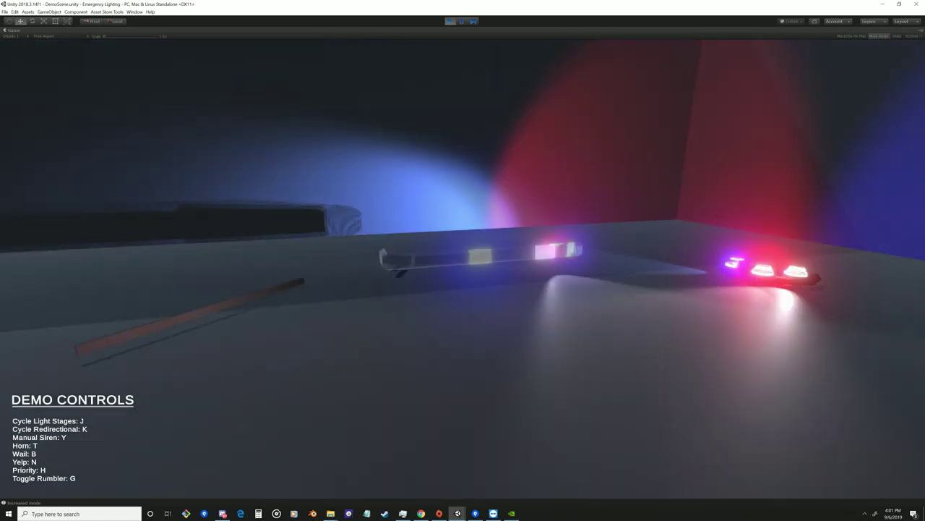
- Restore the regular editor layout and examine the flashing light bar and rotating lights from several angles in the Scene view
right_click(481, 30)
left_click(506, 50)
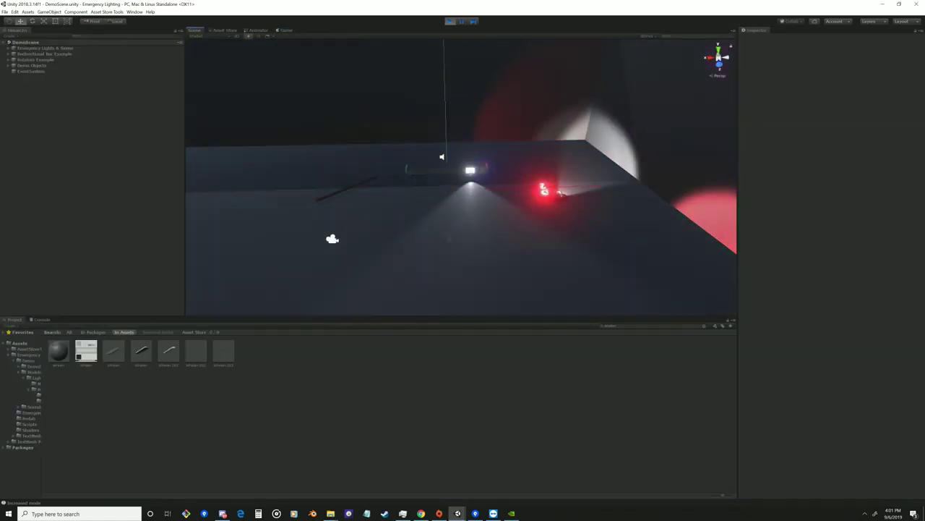
key("w")
right_click_drag(448, 239, 603, 289)
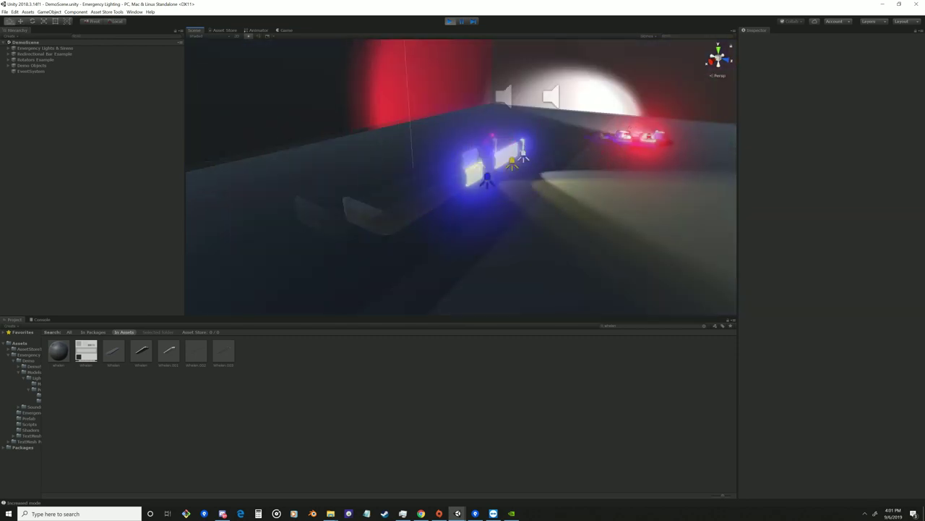
right_click_drag(462, 217, 571, 242)
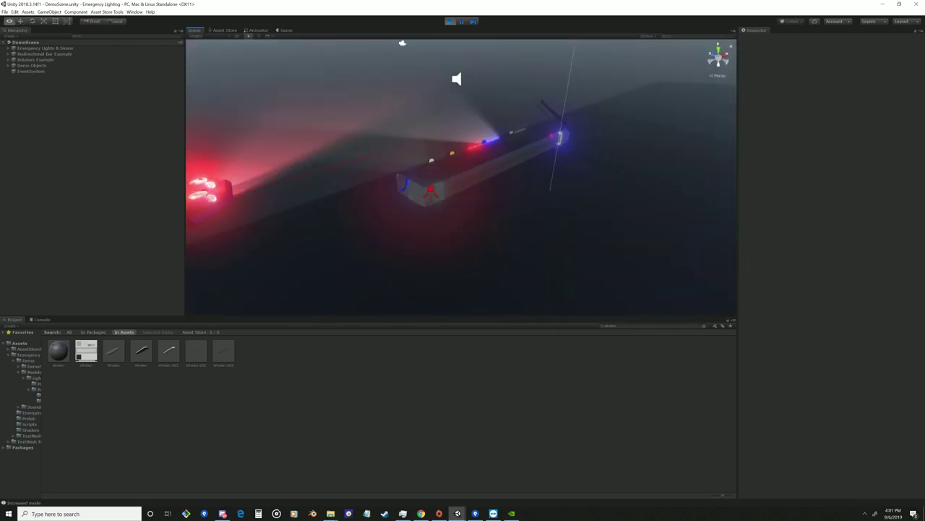
right_click_drag(463, 217, 451, 242)
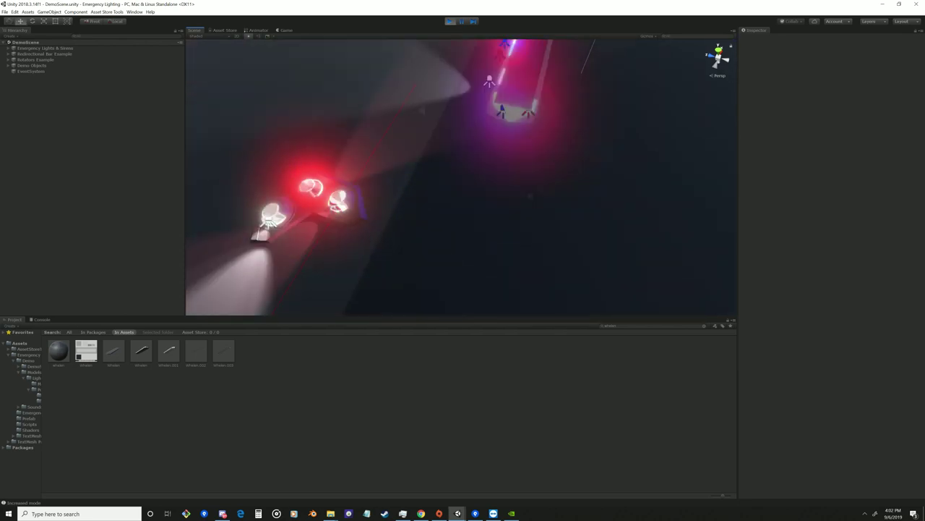
right_click_drag(405, 195, 571, 163)
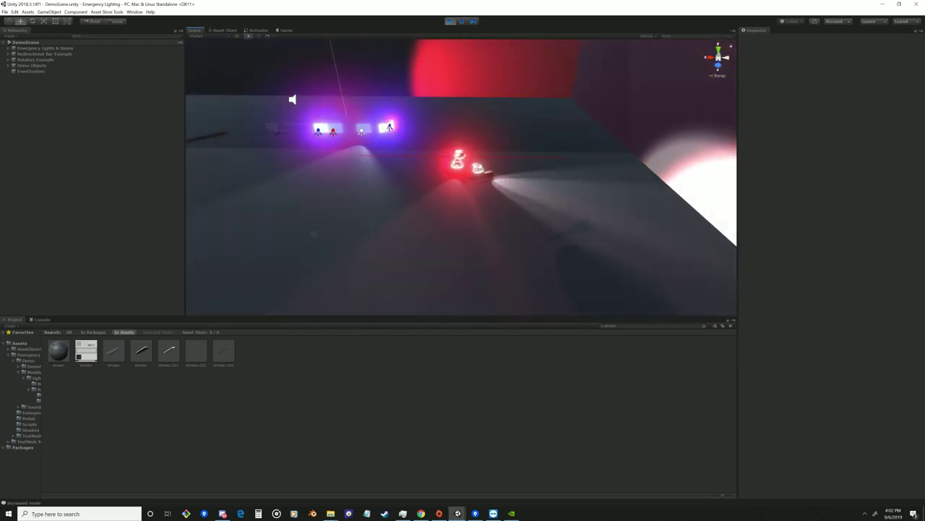
right_click_drag(463, 180, 405, 163)
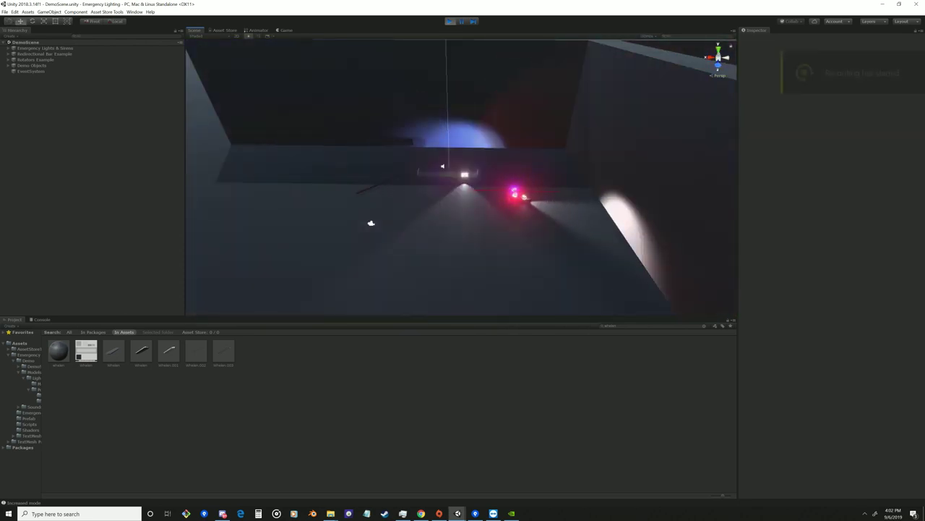
right_click_drag(462, 180, 470, 182)
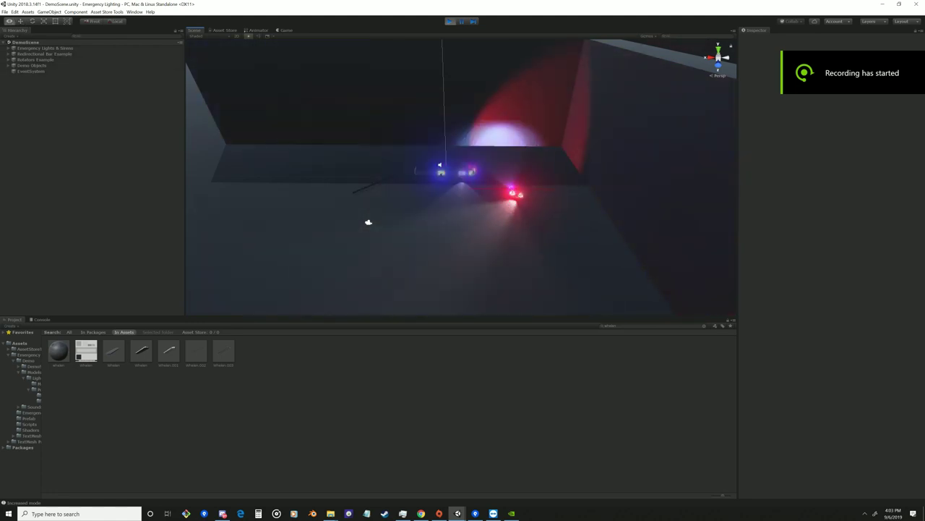
right_click_drag(368, 222, 365, 221)
- View the running demo in a maximized Game view, and restore the regular editor layout
left_click(284, 30)
right_click(282, 30)
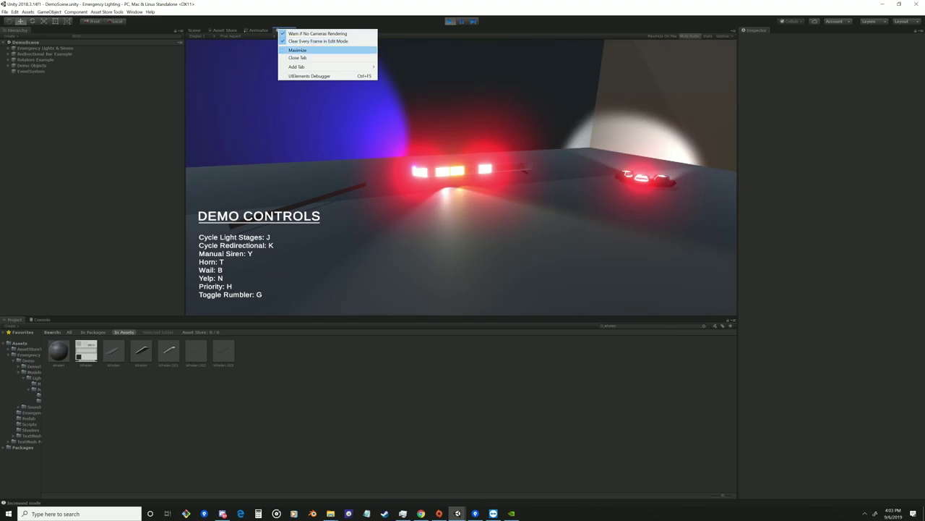
left_click(298, 50)
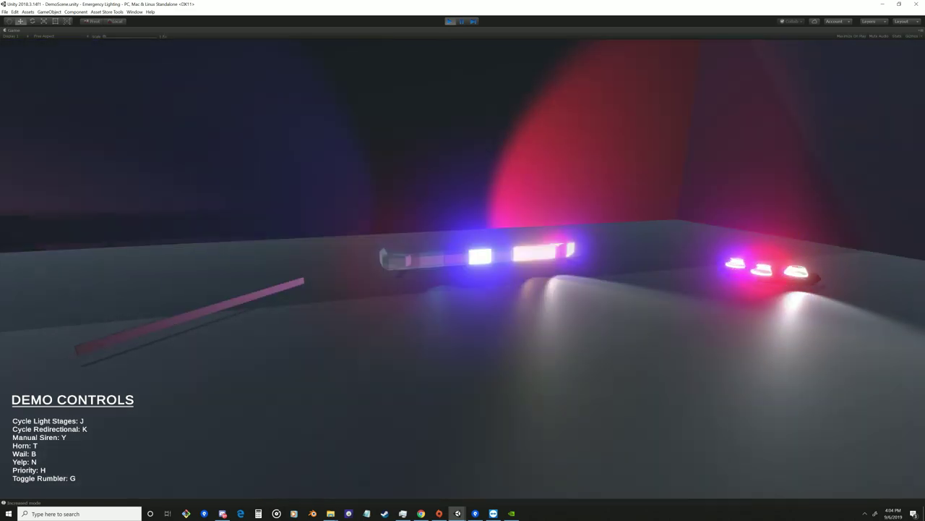
right_click(528, 29)
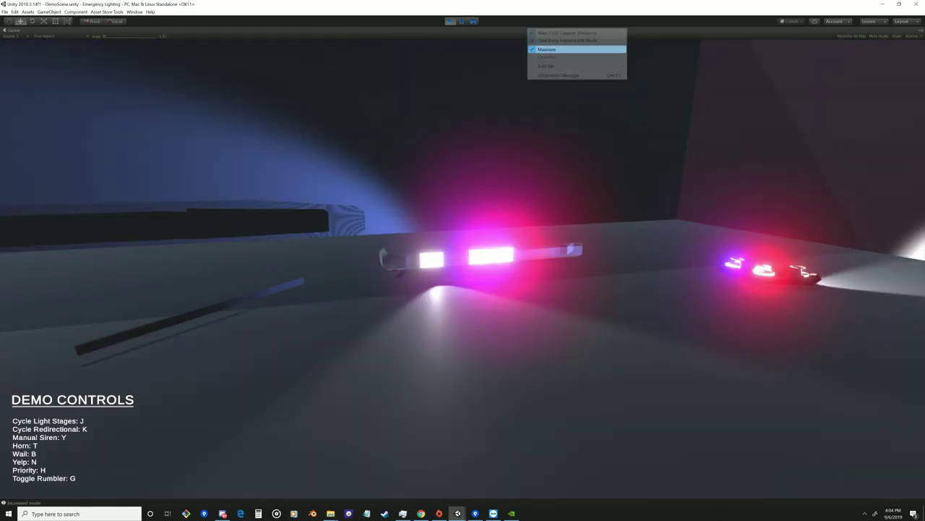
left_click(547, 49)
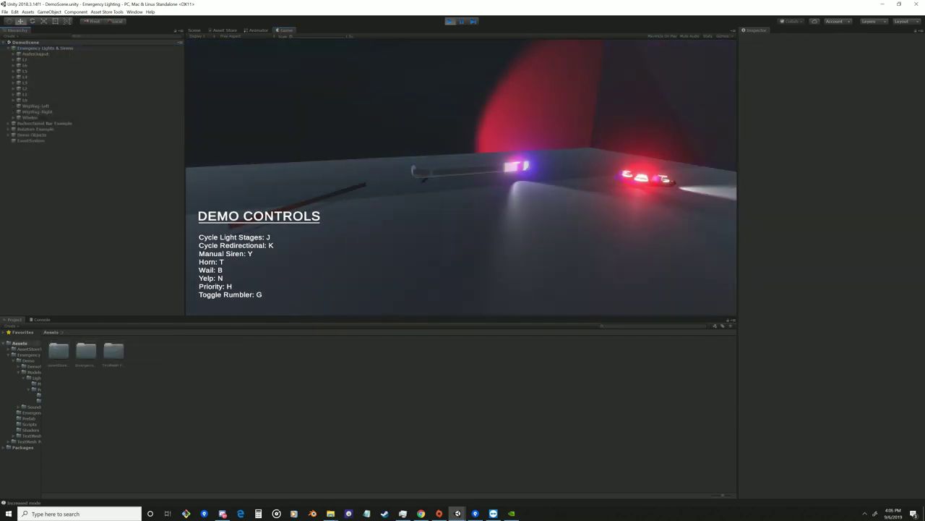
- Open the Emergency Lights & Sirens asset's Scripts folder and inspect the FFD_SirenControl script
left_click(45, 48)
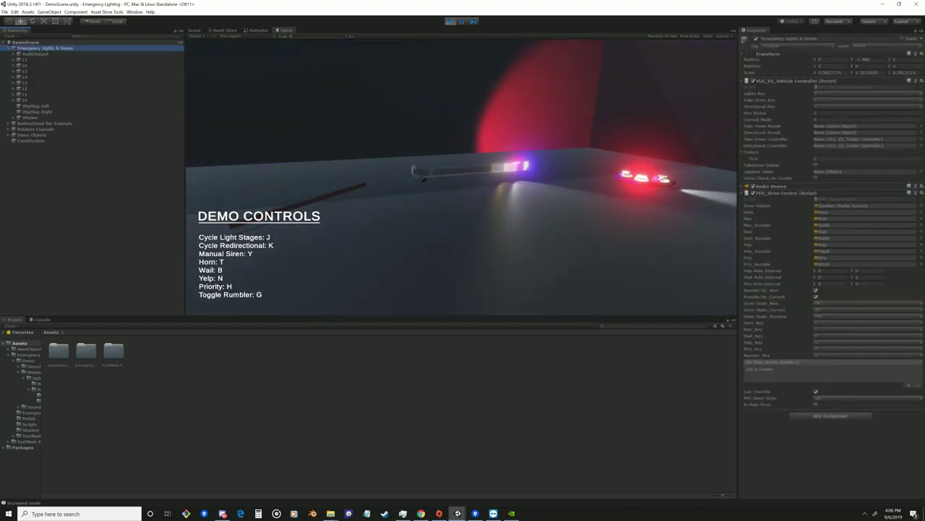
double_click(86, 352)
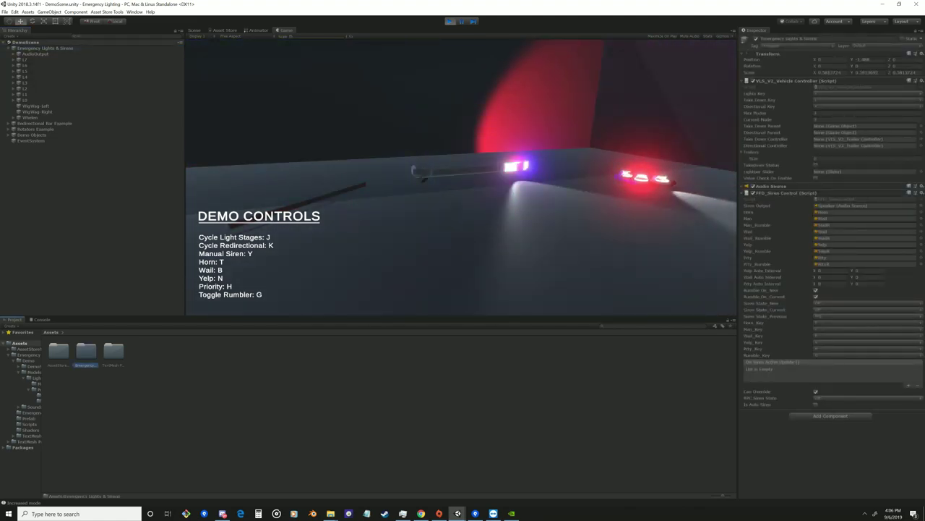
double_click(141, 351)
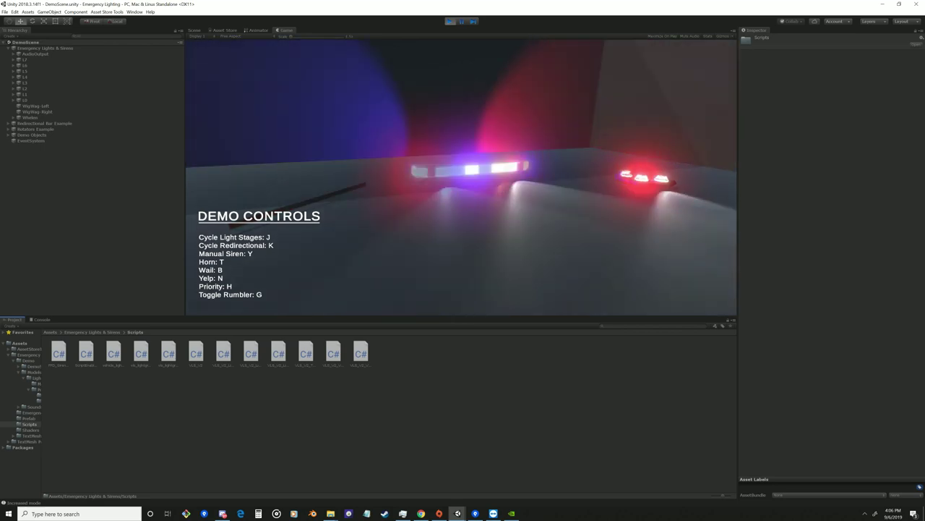
left_click(210, 415)
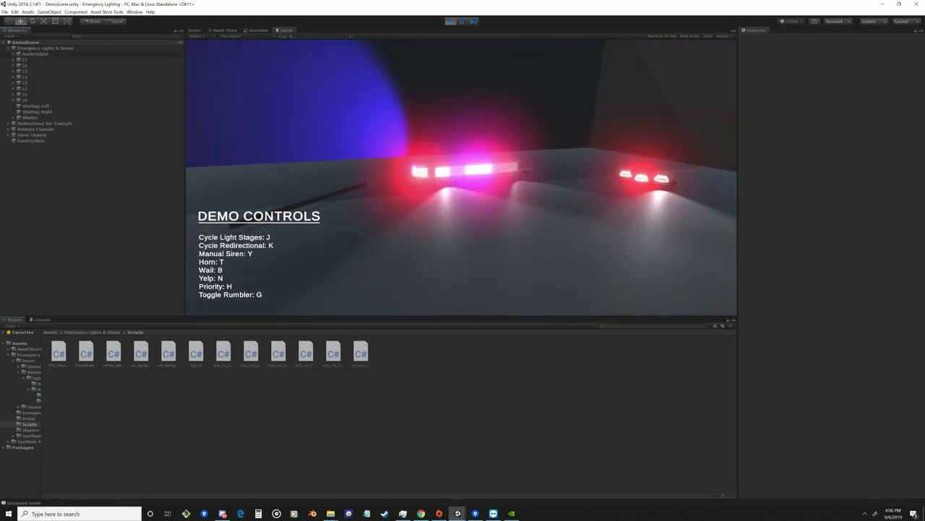
left_click(59, 353)
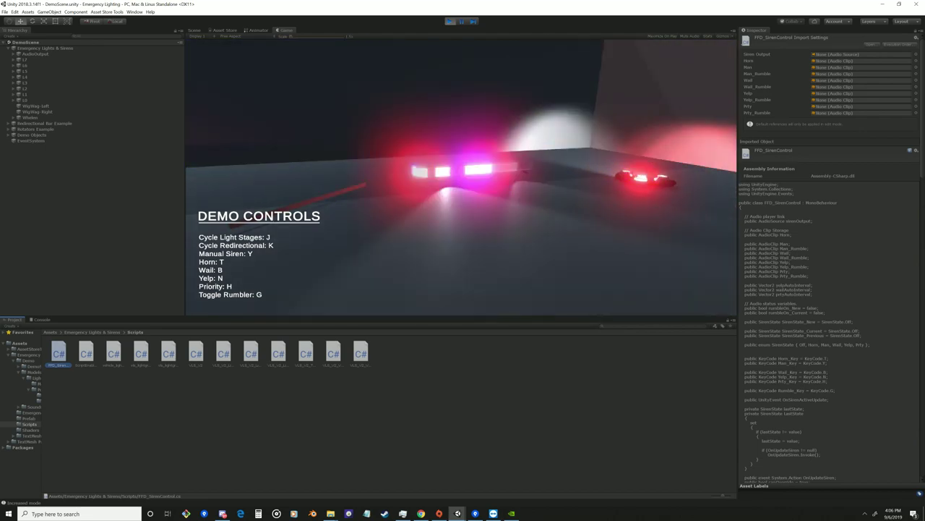
- On the Emergency Lights & Sirens object, set Yelp Auto Interval Y to 5, Wail Auto Interval to 3 and 6, and Prty Auto Interval to 7 and 8
left_click(45, 48)
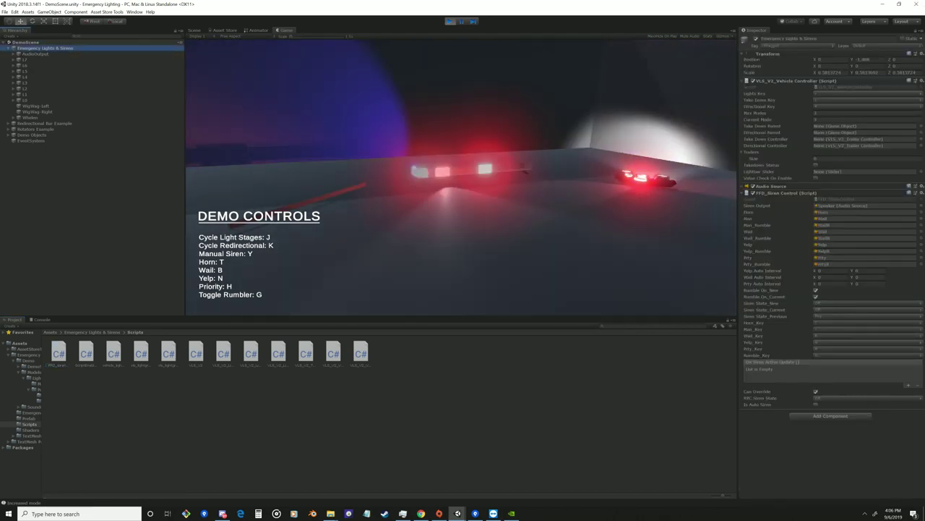
left_click(757, 205)
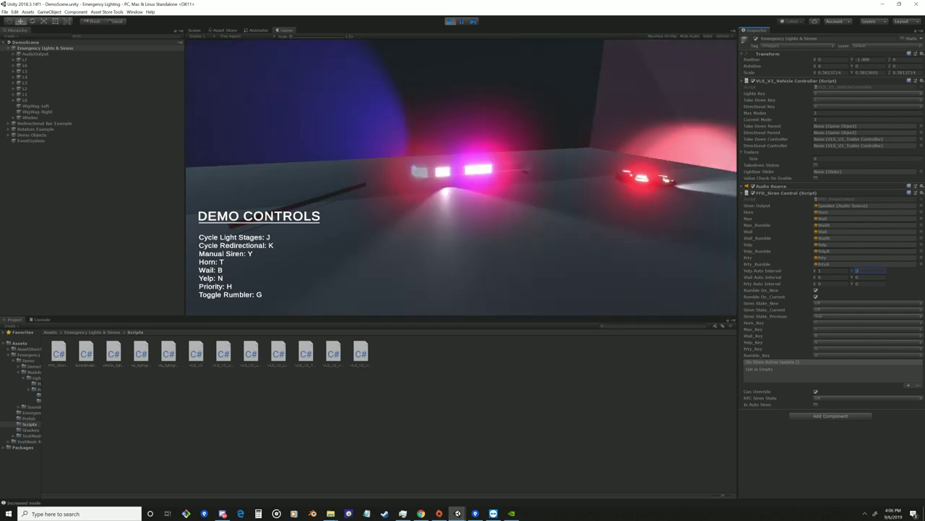
type("5")
key("Tab")
type("3")
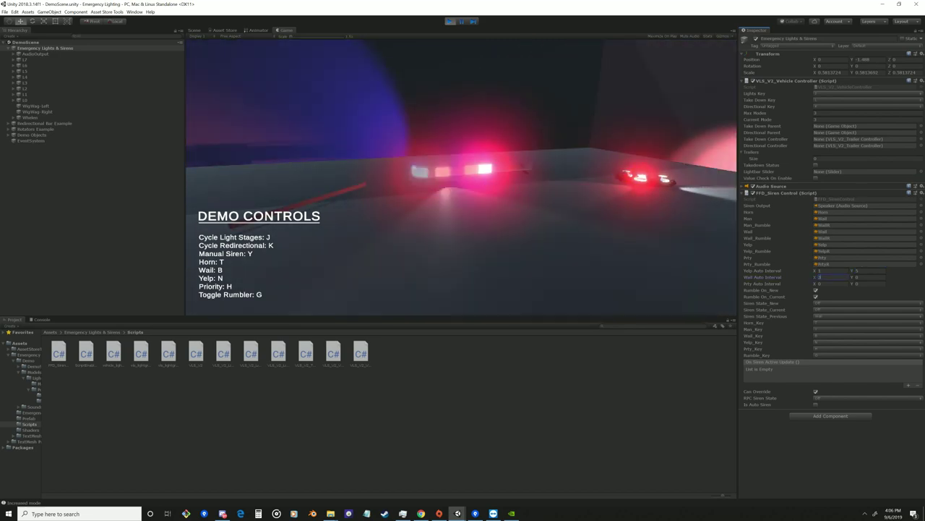
key("Tab")
type("6")
key("Tab")
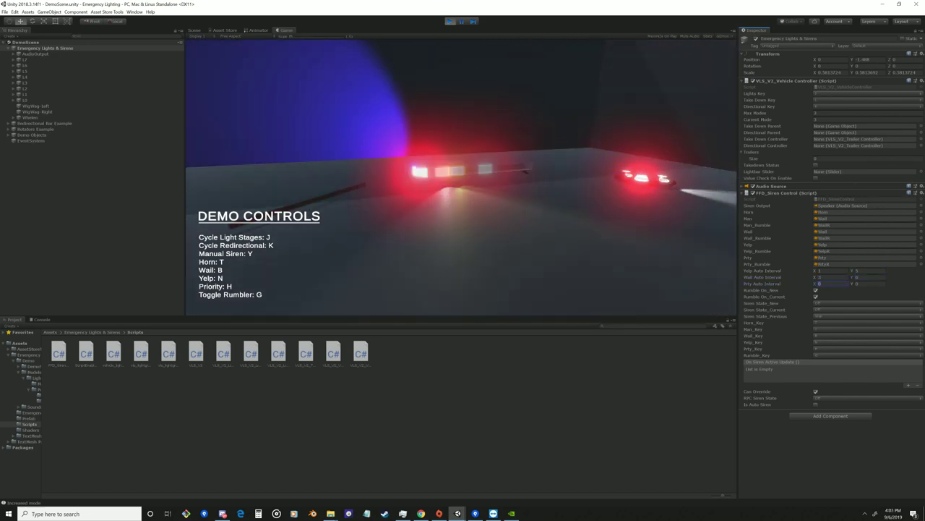
type("79")
key("BackSpace")
key("Tab")
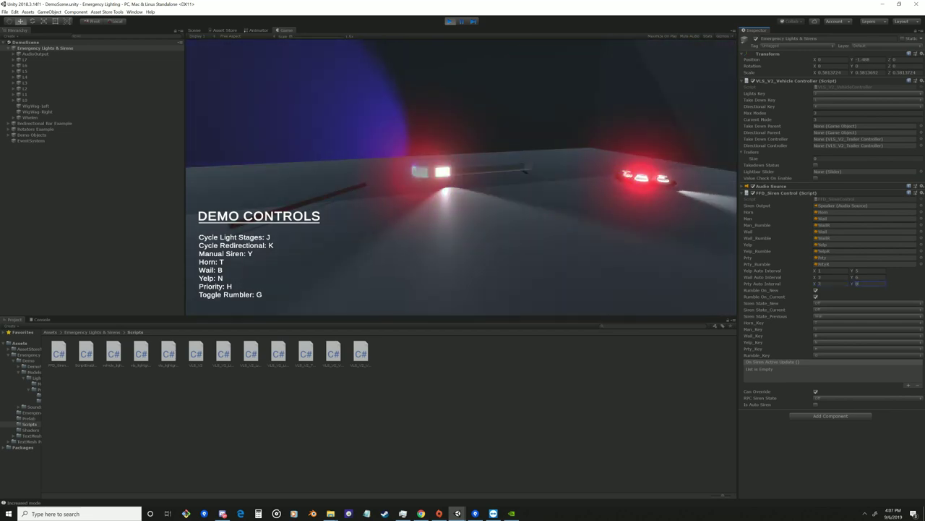
type("8")
- Review the siren's auto intervals, the Is Auto Siren option and the vehicle controller's mode settings
left_click(764, 270)
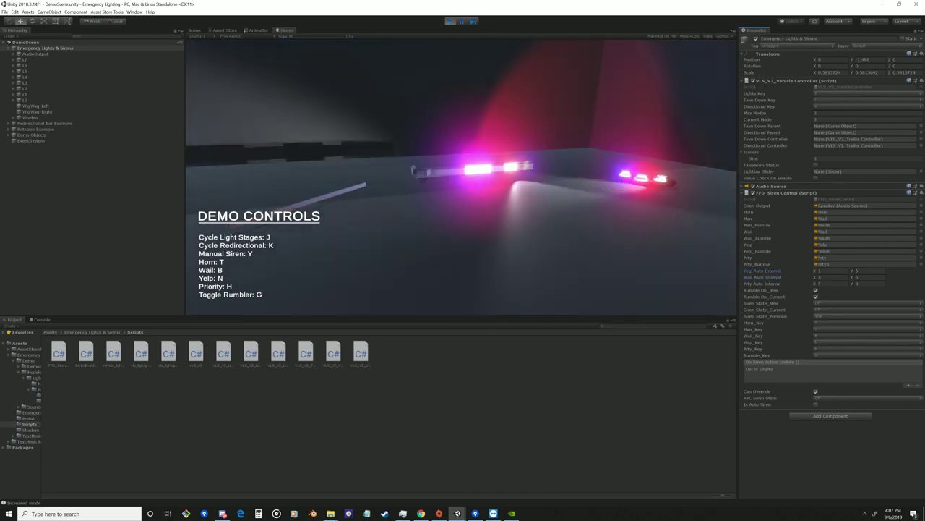
left_click(816, 405)
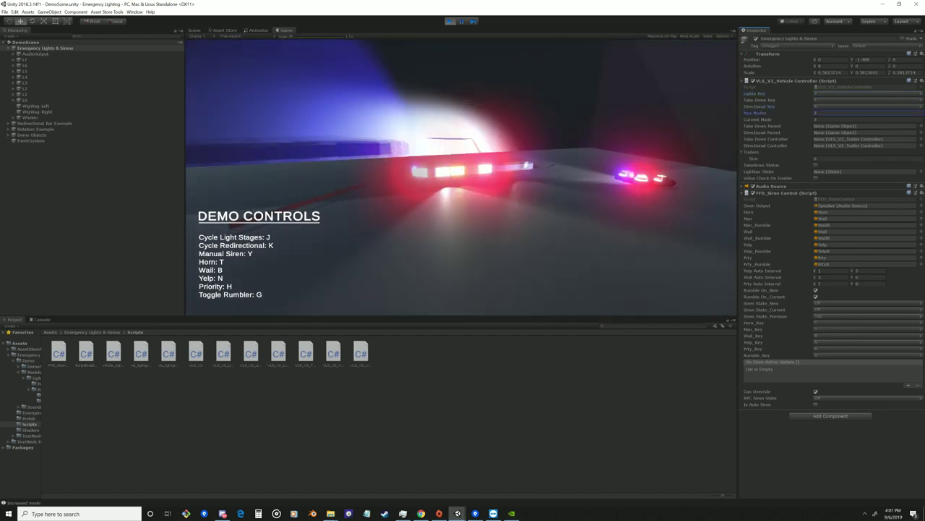
left_click(758, 119)
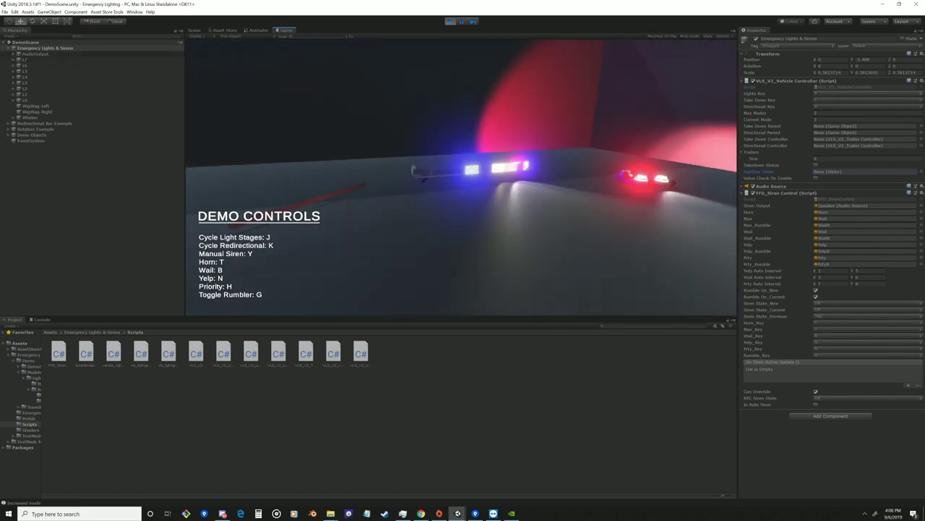
- Select the L7 light and review the Pattern A and Pattern B elements of its flasher controller
left_click(26, 60)
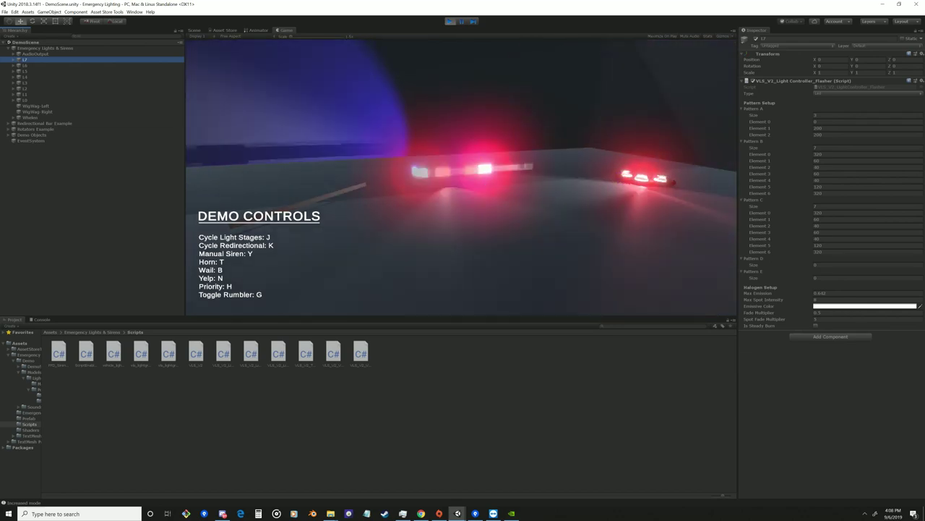
left_click(866, 128)
left_click(867, 134)
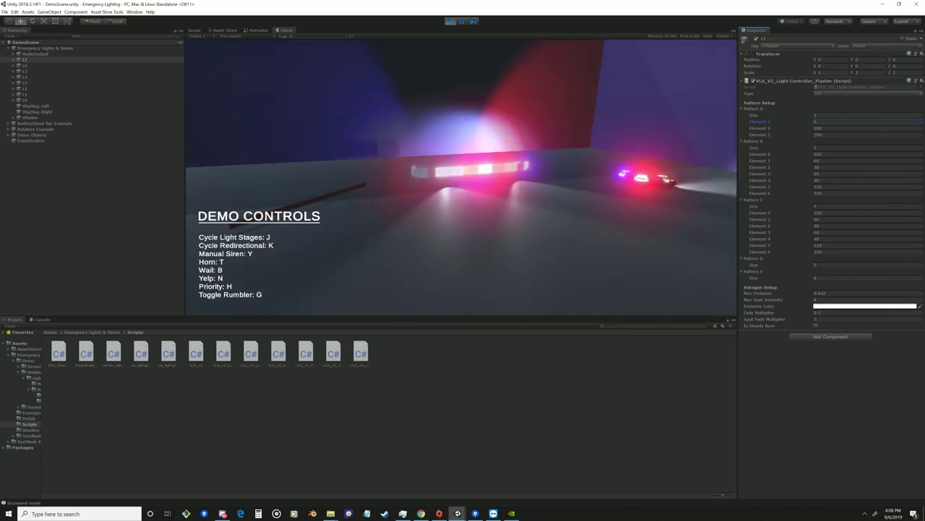
left_click(760, 154)
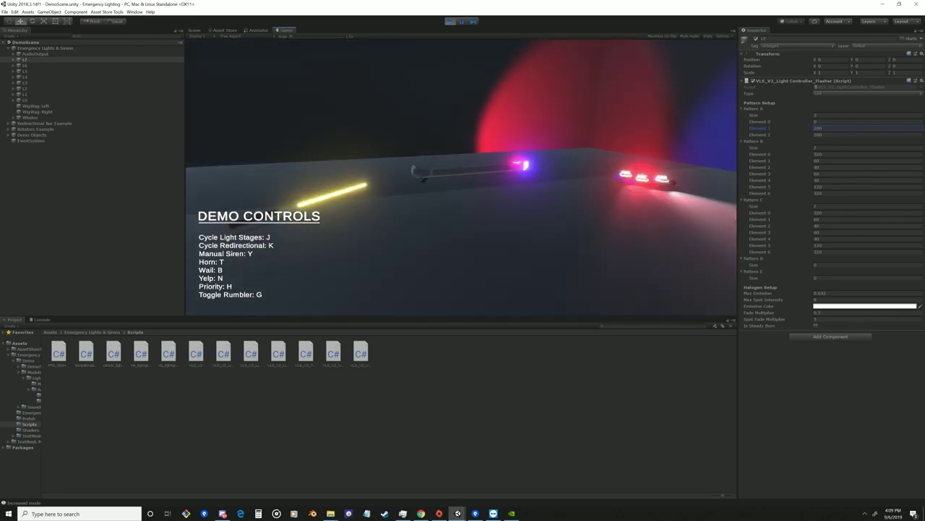
- Expand the L7 light's child objects and examine its light-bar segment from several angles in the Scene view
left_click(24, 60)
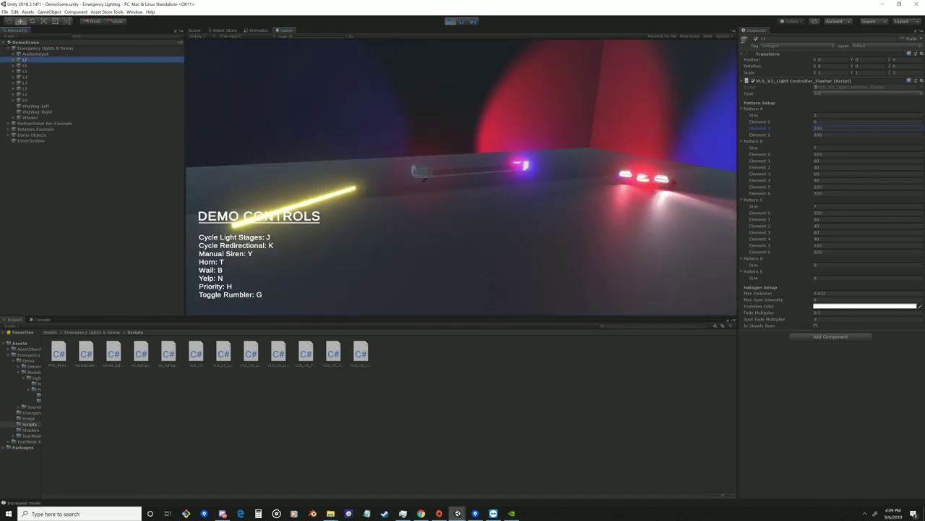
left_click(195, 30)
left_click_drag(463, 203, 427, 177, "alt")
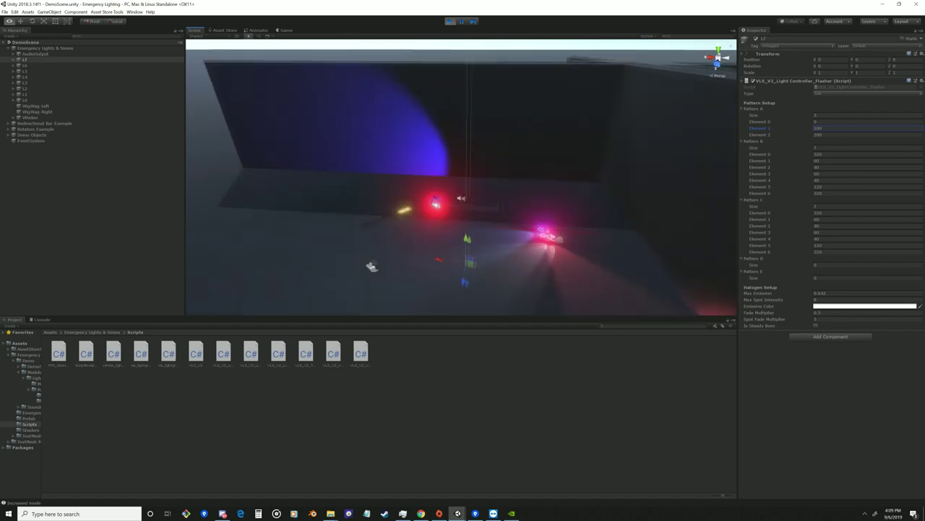
right_click_drag(434, 181, 600, 191)
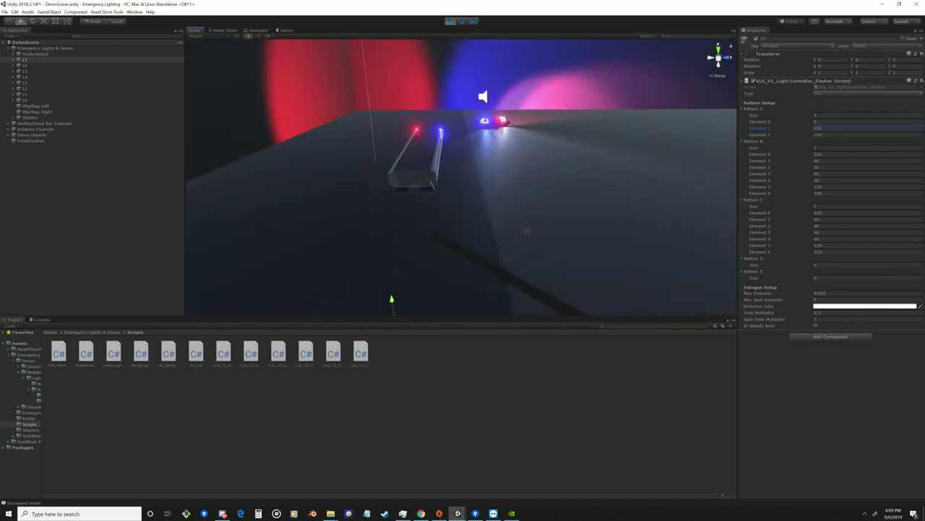
key("Right")
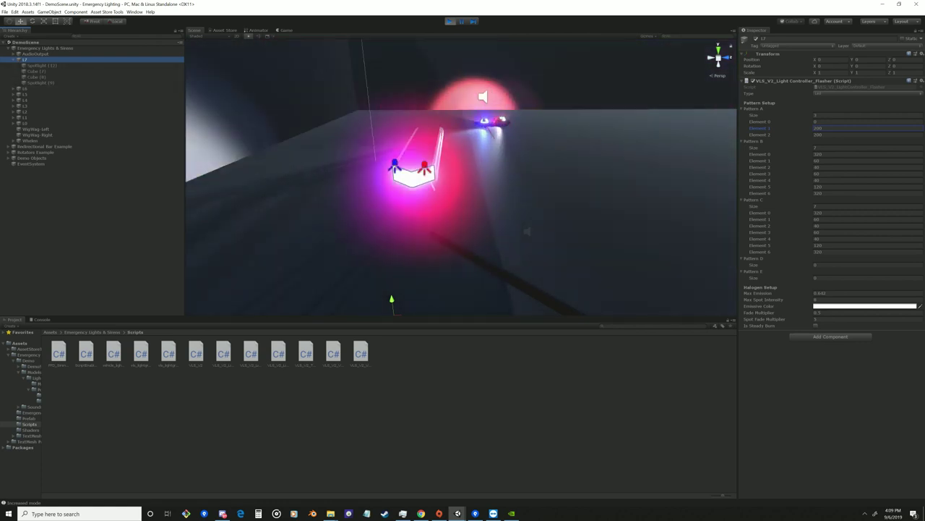
right_click_drag(433, 188, 521, 188)
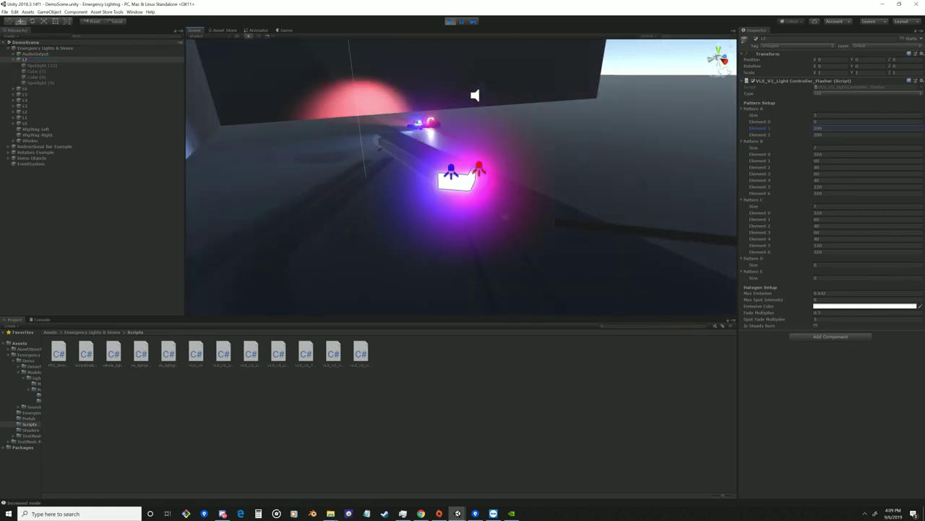
right_click_drag(463, 177, 486, 199)
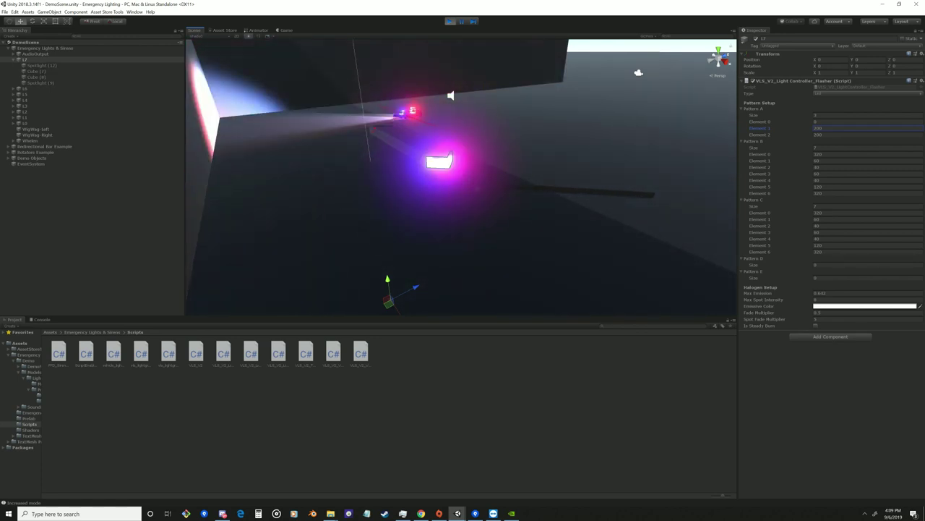
key("f")
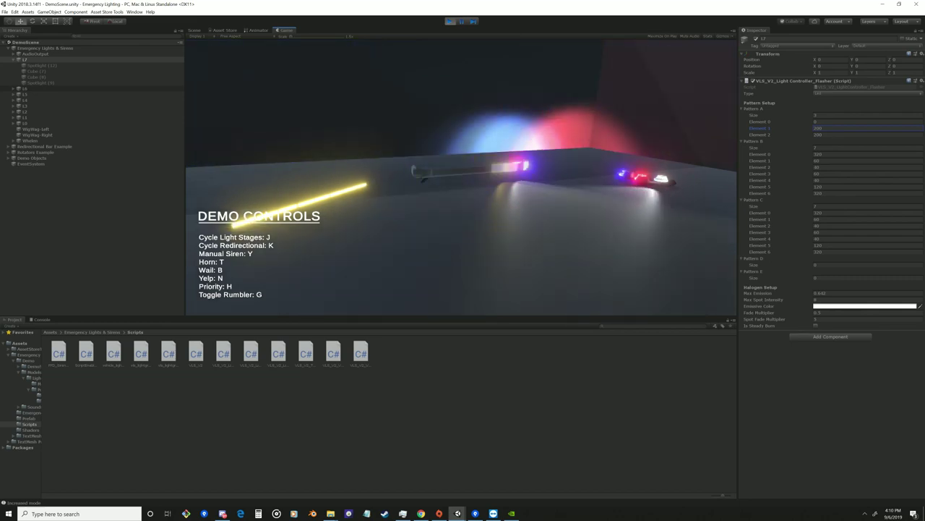
- Expand the remaining light groups under Emergency Lights & Sirens to show their cubes and spotlights
left_click(13, 88)
left_click(13, 105)
left_click(36, 117)
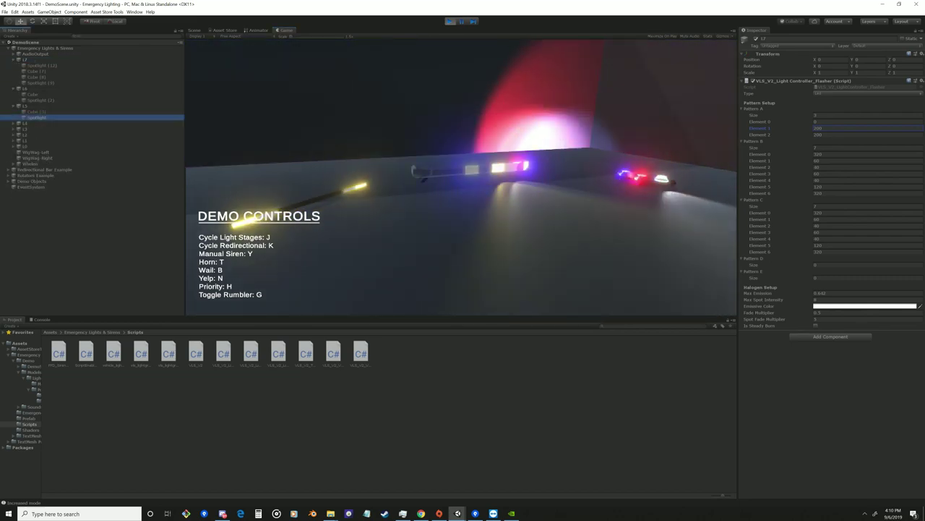
left_click(13, 123)
left_click(13, 140)
left_click(13, 157)
left_click(13, 175)
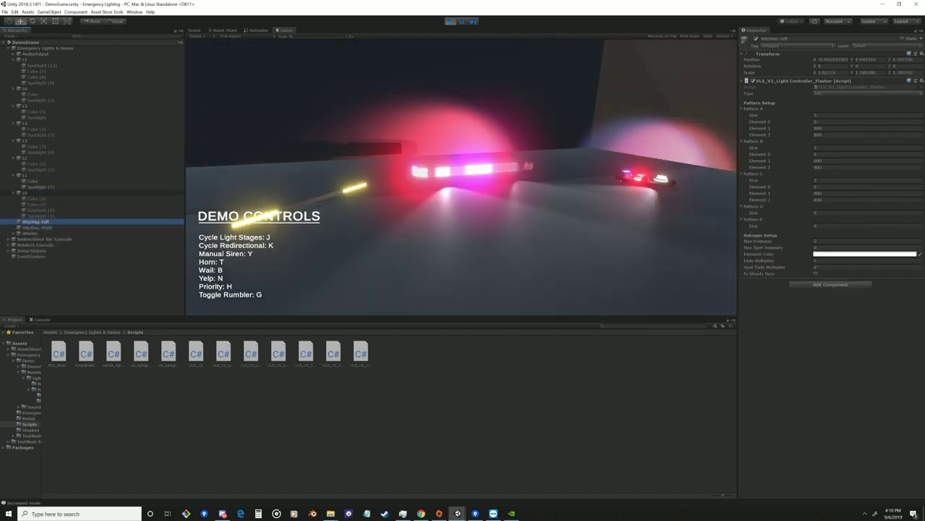
- Inspect the L0 and L7 flasher controllers, and the spotlight and Cube (3) mesh under L5
left_click(24, 193)
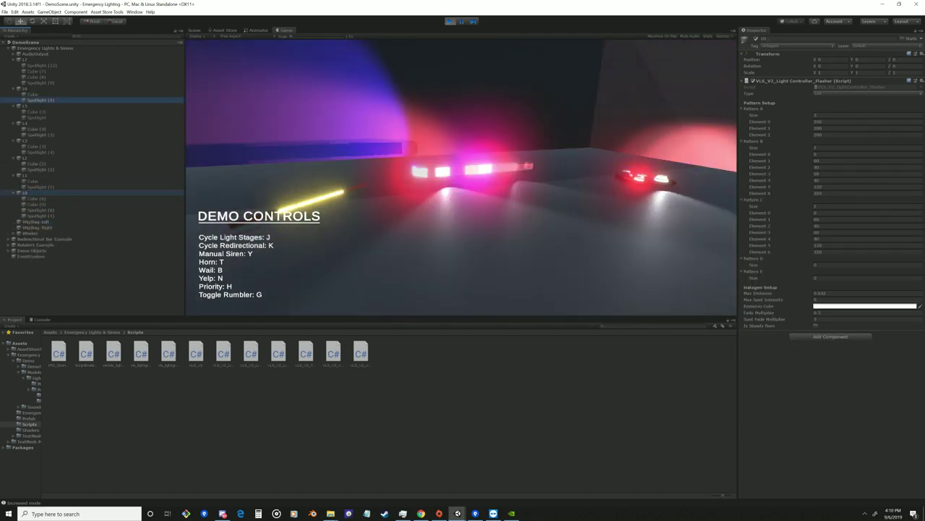
left_click(25, 106)
left_click(36, 83)
left_click(25, 89)
left_click(25, 60)
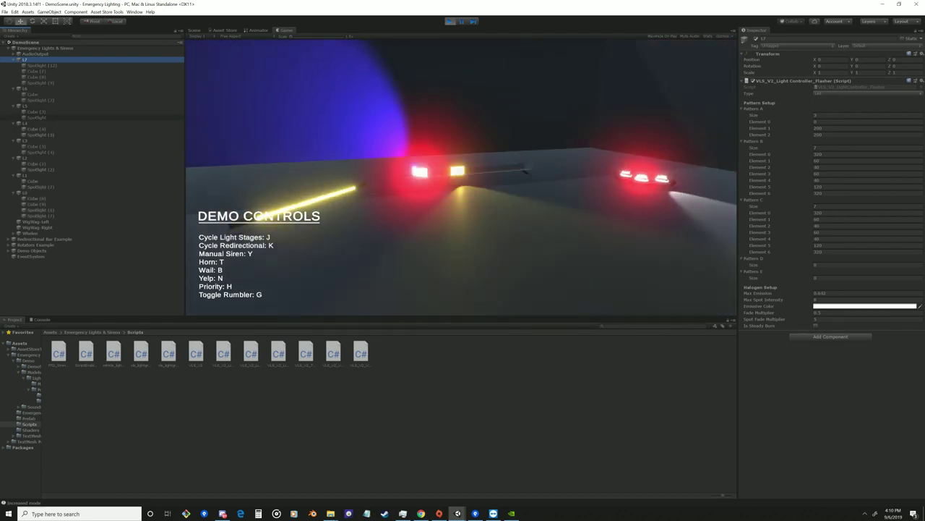
left_click(37, 117)
left_click(36, 112)
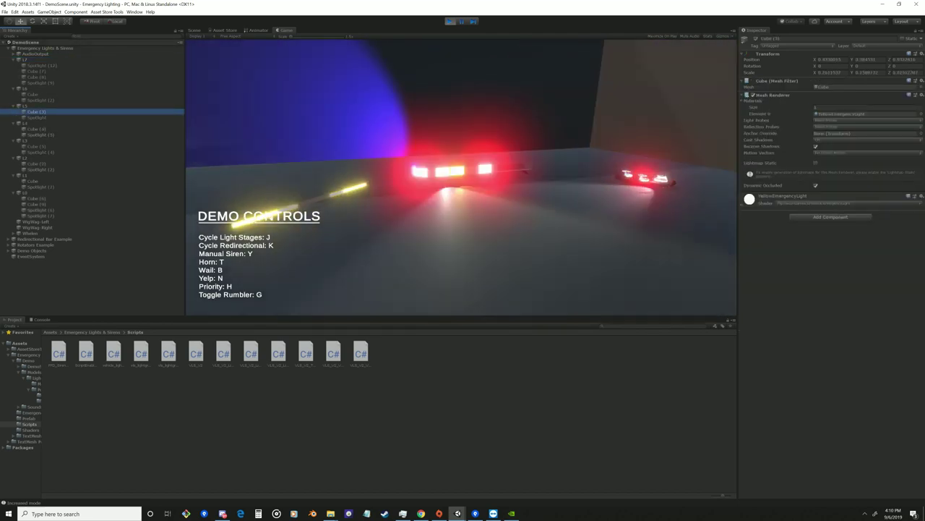
- Inspect the WigWag Left flasher settings and the Whelen object of the light bar
left_click(462, 178)
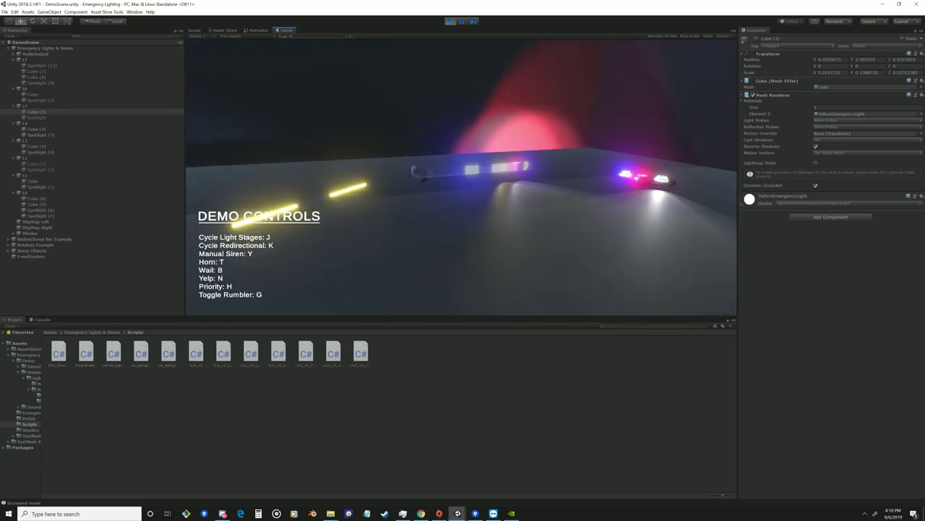
left_click(36, 222)
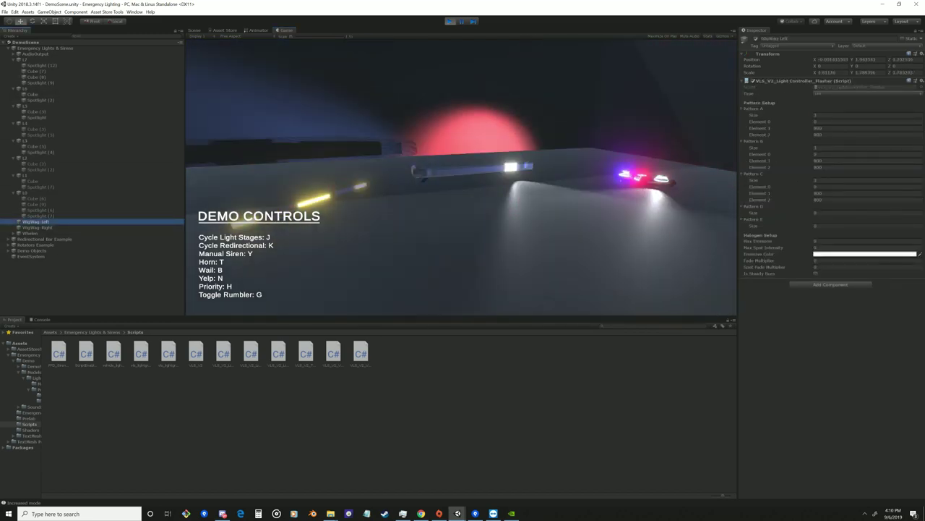
left_click(30, 233)
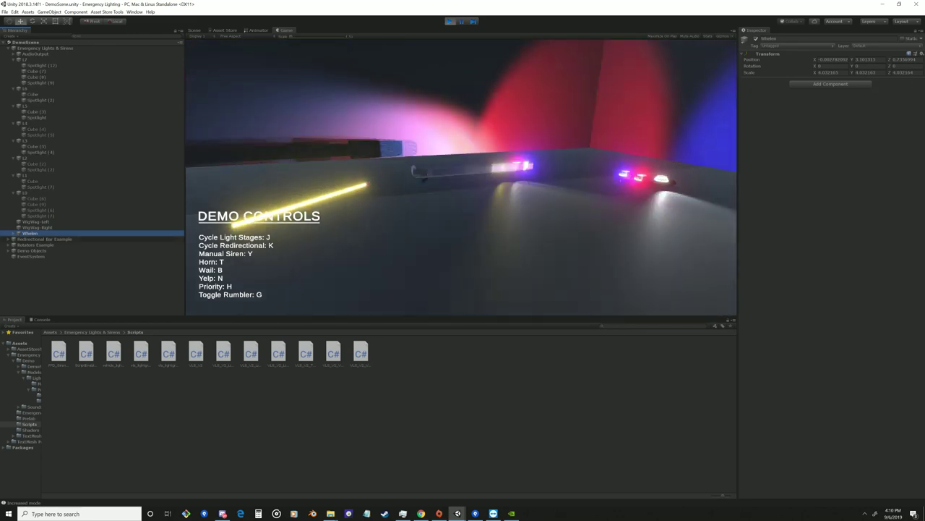
- Review the flash patterns of L1 to L4 in the Redirectional Bar Example, and select all four lights together
left_click(26, 251)
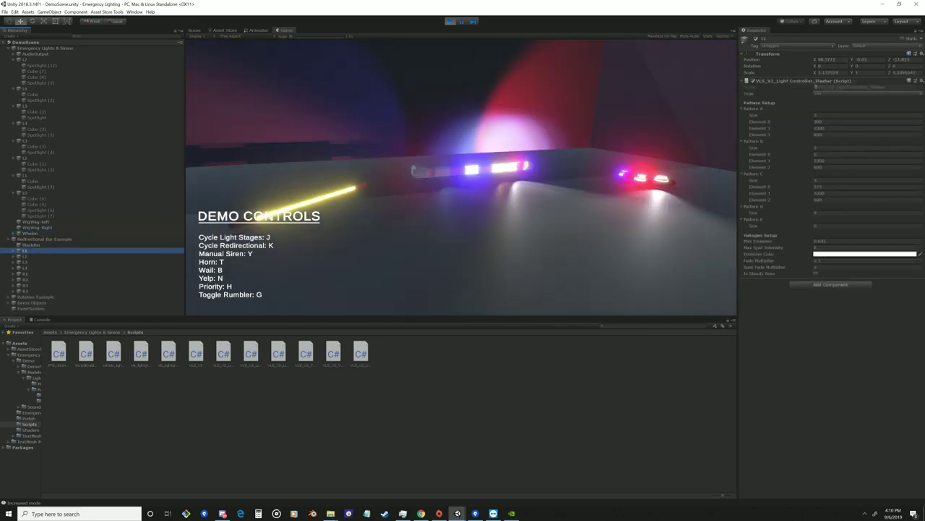
left_click(26, 256)
left_click(25, 263)
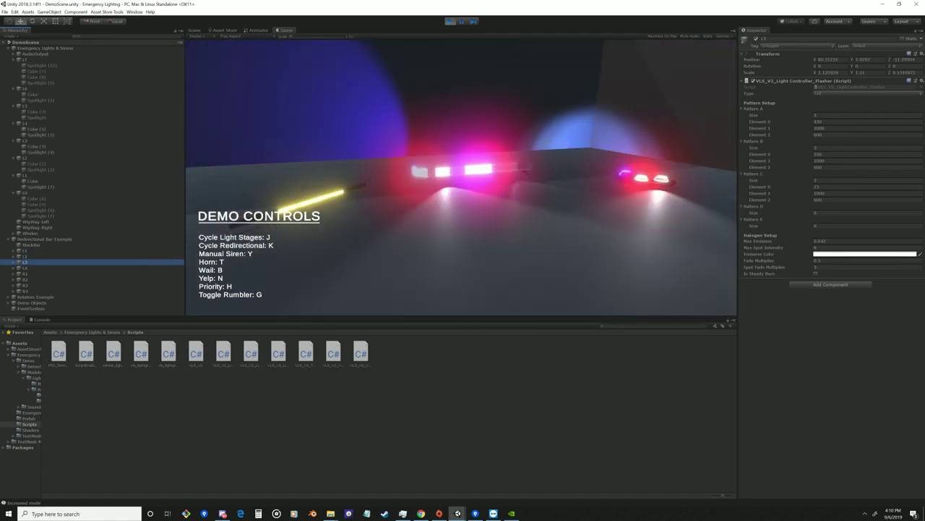
key("Down")
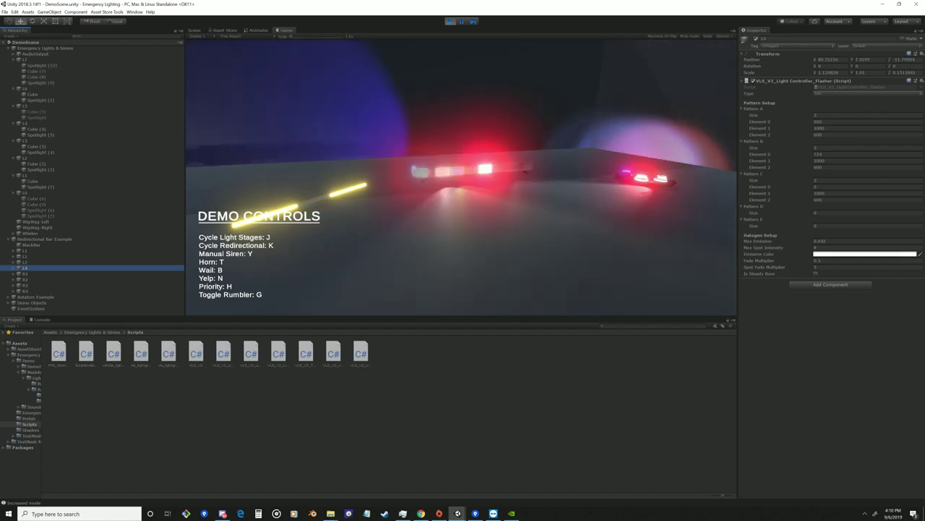
key("shift+Up")
key("shift+Up")
key("shift+Up")
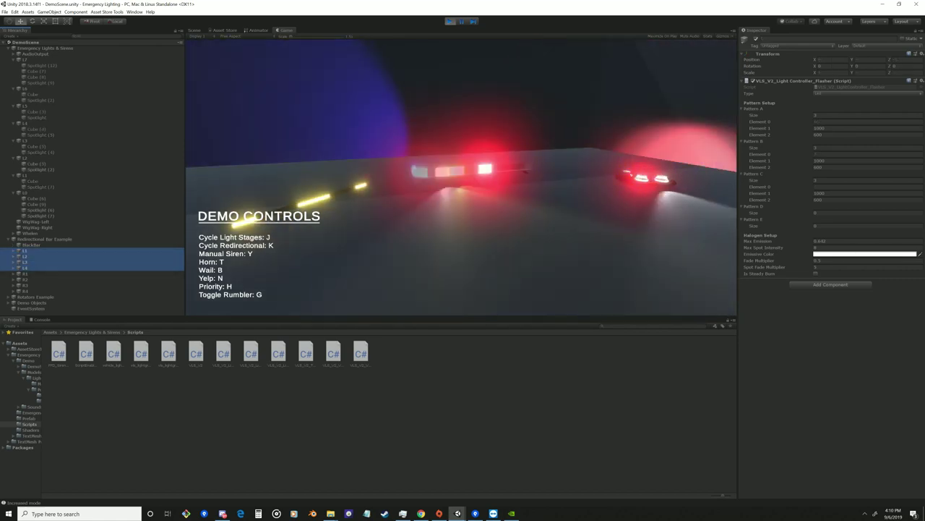
- Select the Rotators Example object and expand it down to the contents of its Pods group
key("Down")
key("Down")
key("Down")
key("Down")
key("Down")
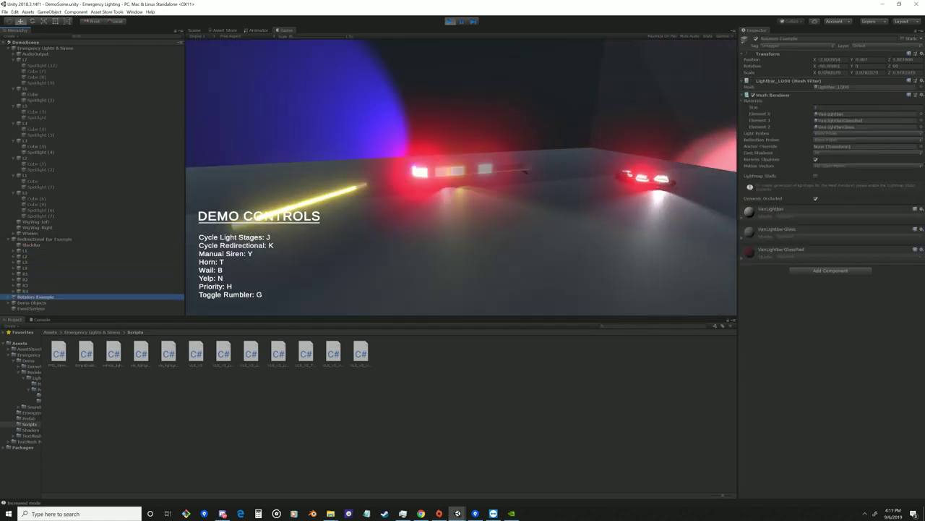
key("Right")
key("Down")
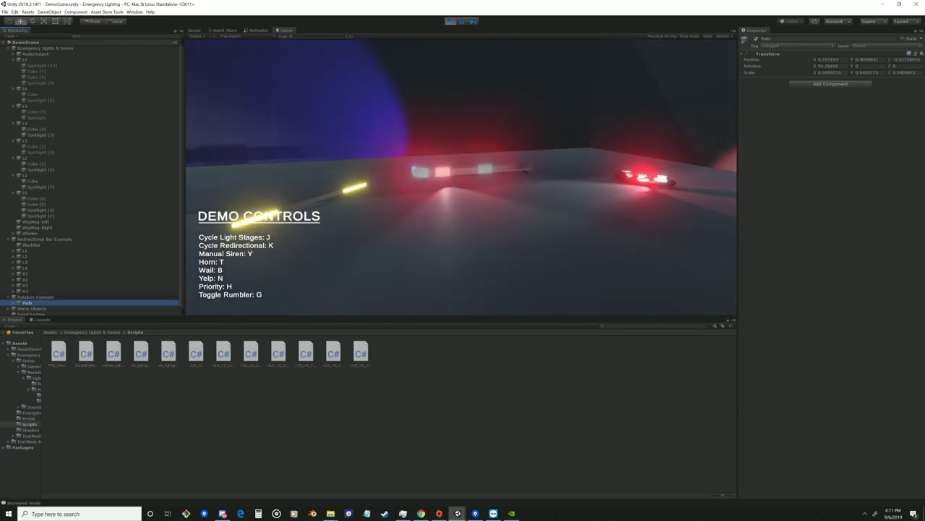
key("Right")
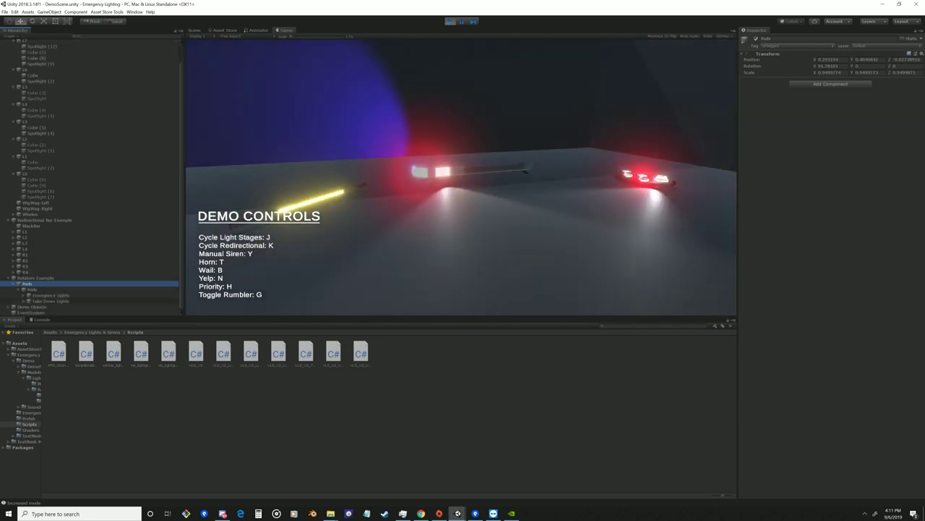
- Expand the Emergency Lights group under Pods and inspect the rotator, vision and flasher controllers of Pod Red
key("Down")
key("Right")
key("Down")
key("Down")
key("Down")
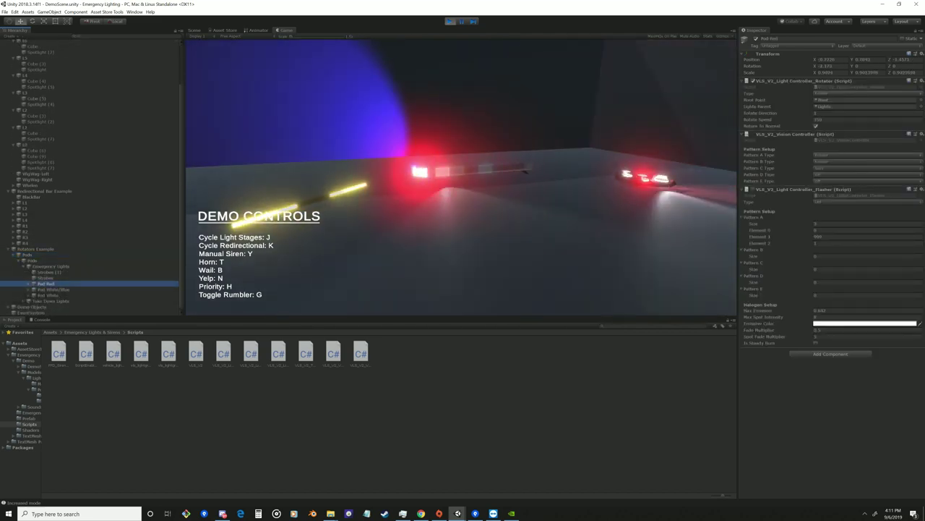
- Select Pod White/Blue in the Scene view and examine its rotating lights up close
left_click(194, 31)
double_click(53, 289)
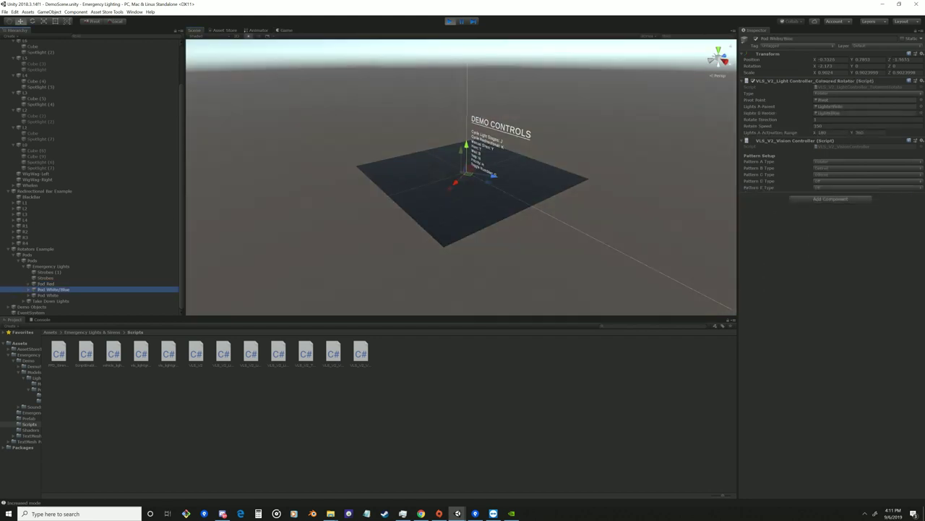
right_click_drag(461, 181, 499, 275)
key("w")
key("d")
key("a")
key("w")
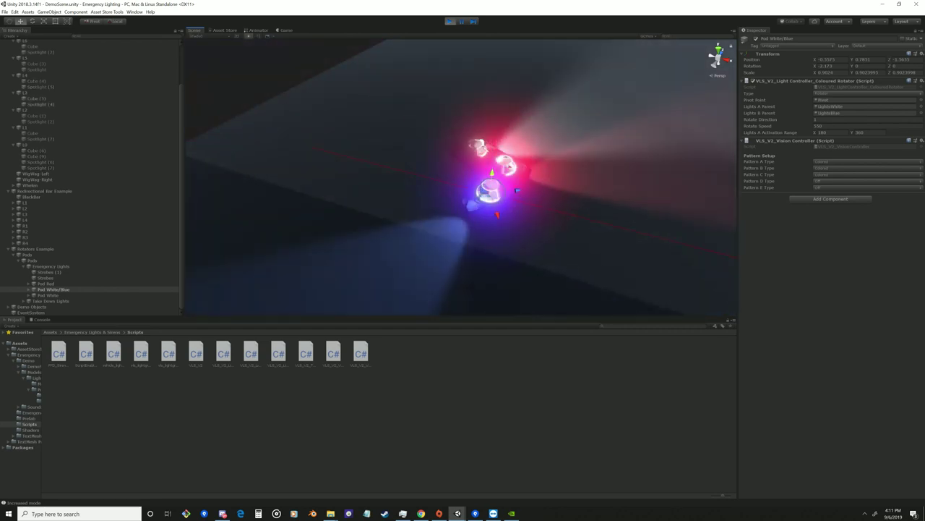
left_click_drag(492, 181, 224, 181, "alt")
scroll(461, 178, "up", 4)
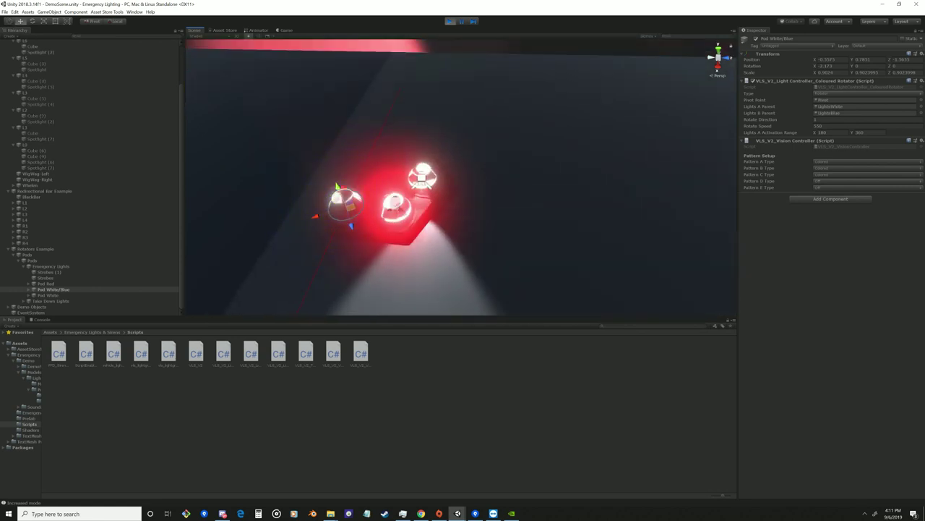
- Review the Type options of Pod White/Blue's coloured rotator, keeping Rotator, and try a Rotate Speed of 100
left_click(838, 93)
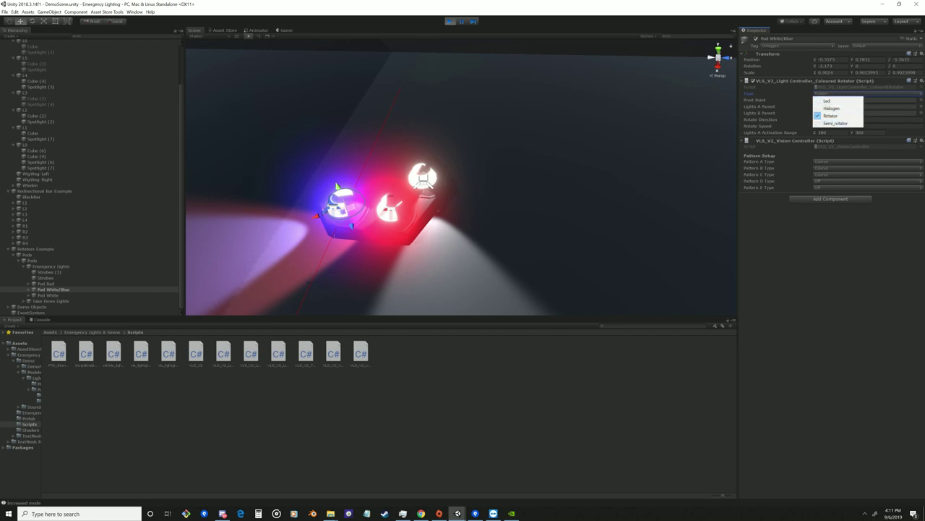
left_click(831, 116)
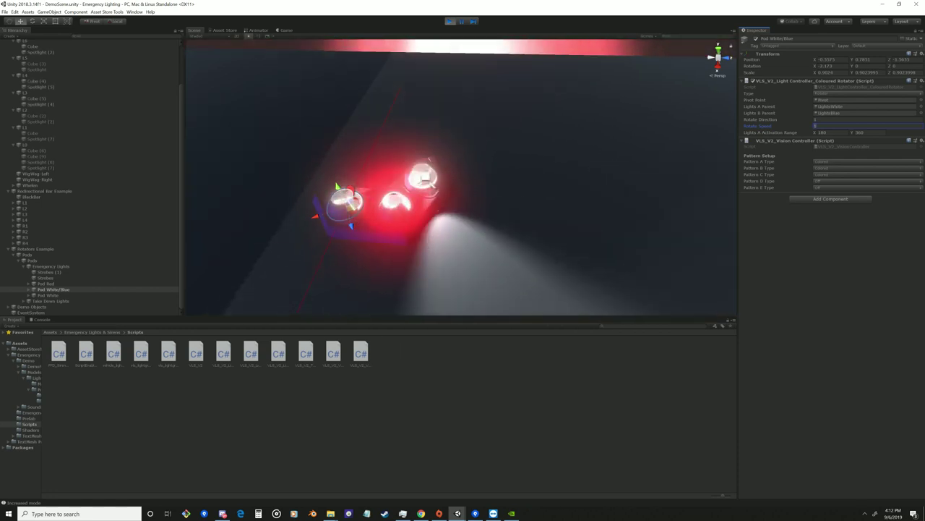
type("100")
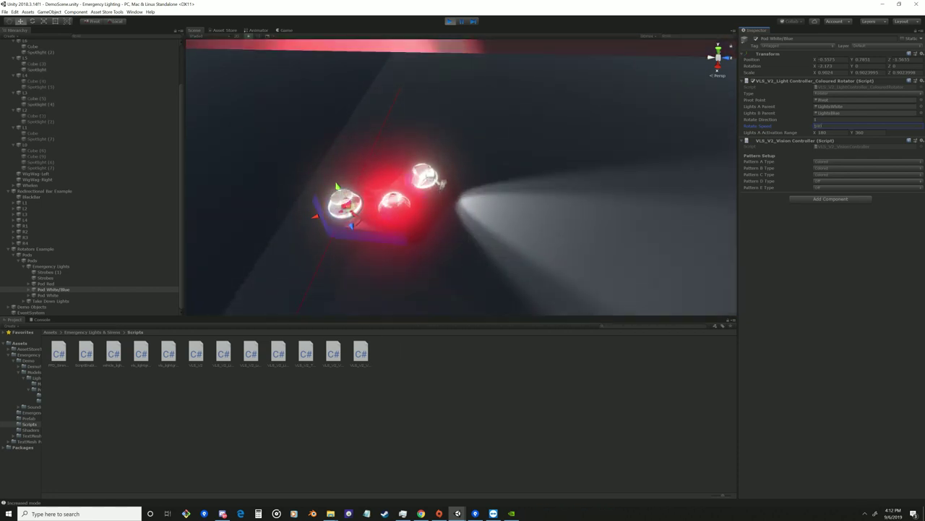
key("Return")
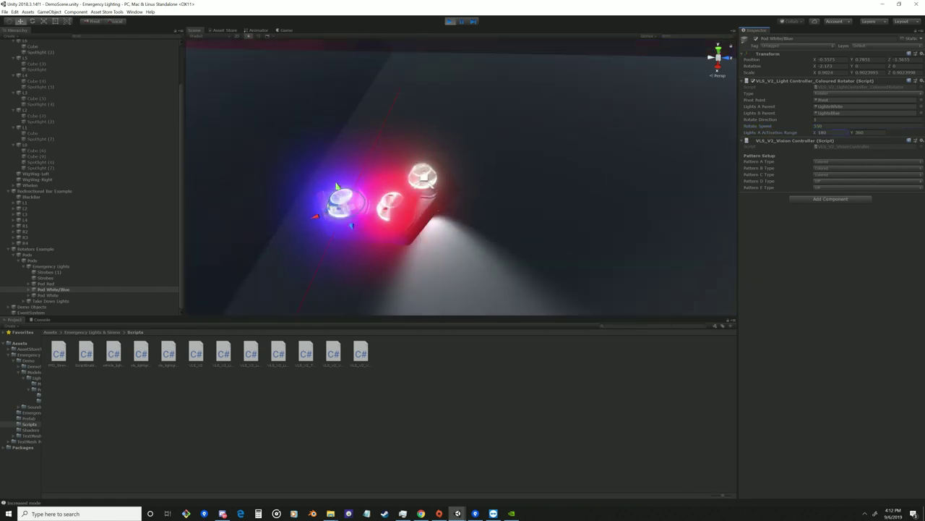
- Set the X value of Lights A Activation Range to 179.9, and review the Pattern A Type options, keeping Colored
left_click_drag(816, 133, 840, 132)
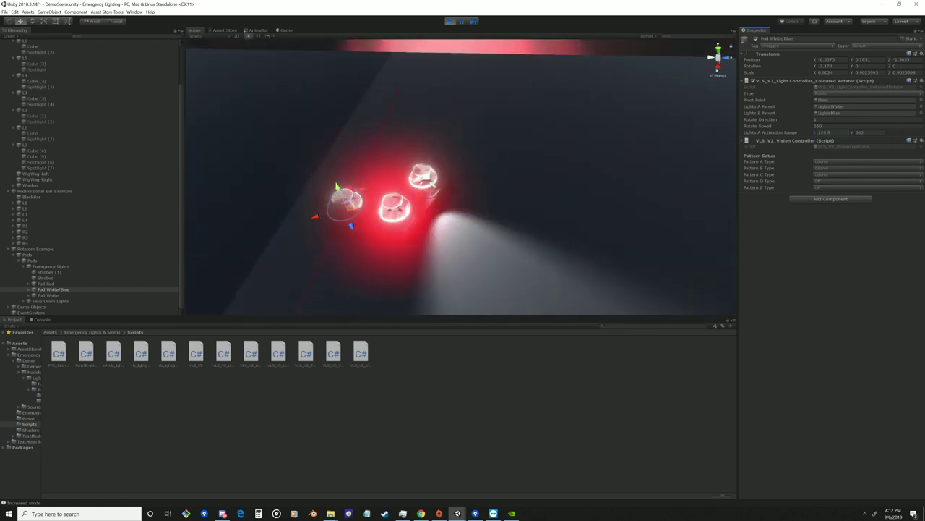
left_click(867, 161)
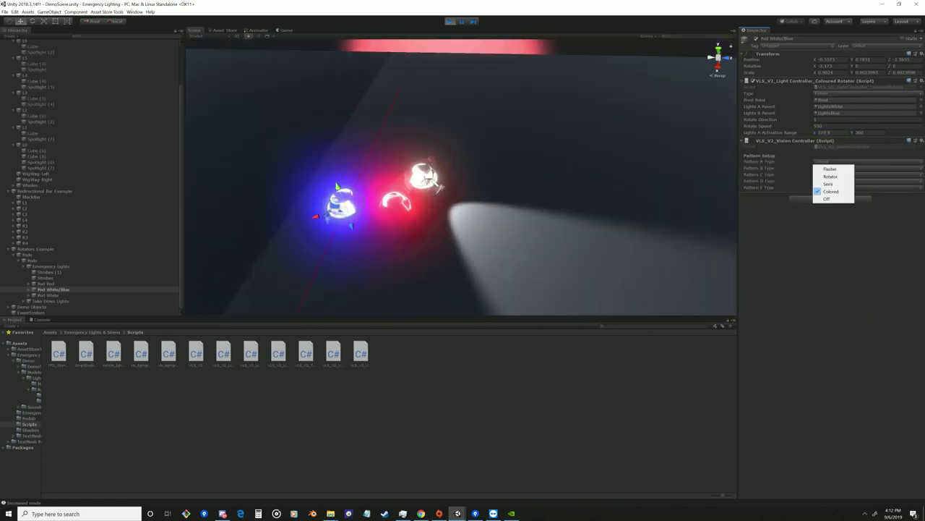
left_click(831, 192)
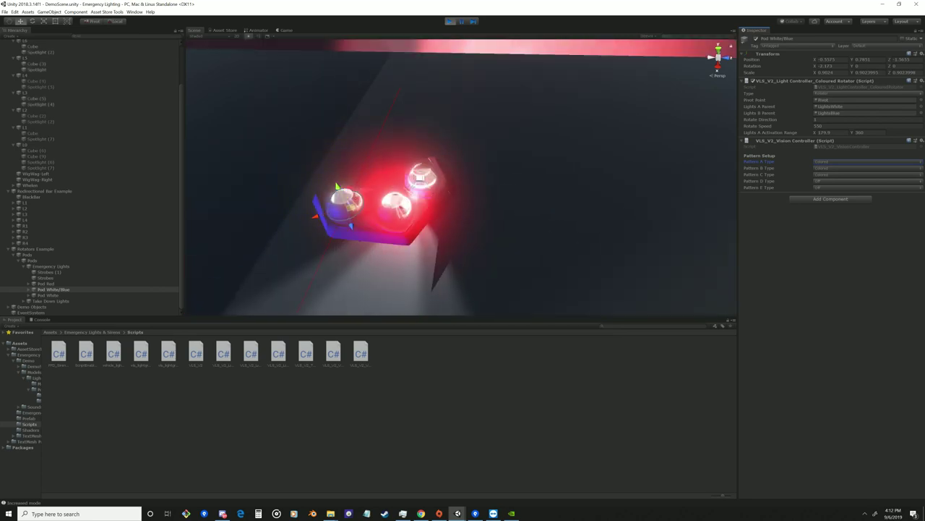
- Examine the redirectional bar, main light bar and rotator pods running together from a wider viewpoint in the scene
scroll(461, 178, "down", 10)
key("w")
right_click_drag(477, 195, 334, 177)
key("s")
key("w")
right_click_drag(427, 174, 460, 160)
key("s")
key("w")
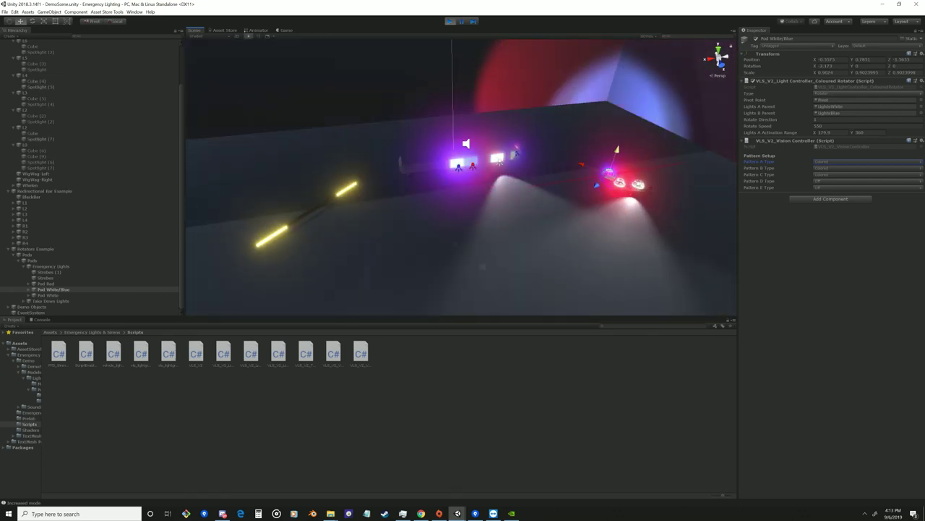
mouse_move(462, 181)
right_mouse_down()
mouse_move(532, 185)
mouse_move(466, 209)
mouse_move(470, 202)
mouse_move(441, 206)
mouse_move(473, 185)
mouse_move(463, 187)
right_mouse_up()
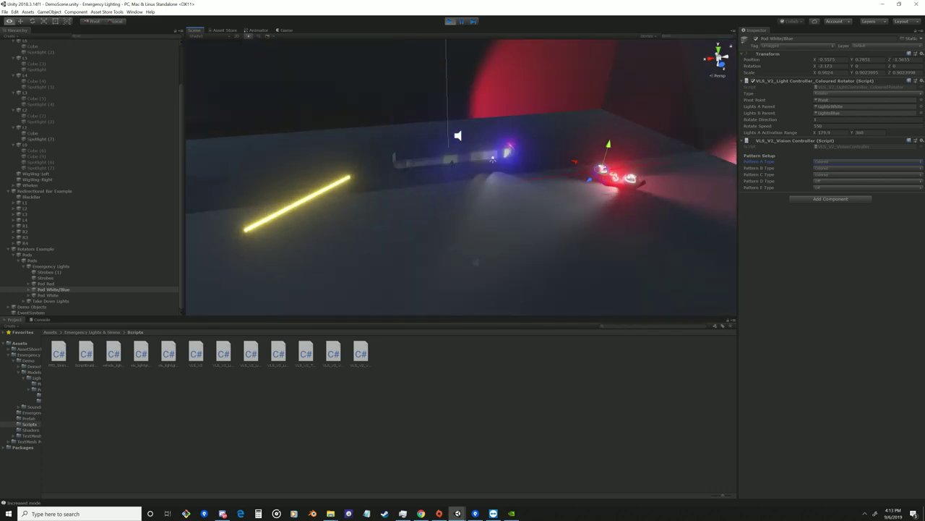
right_click_drag(463, 187, 457, 193)
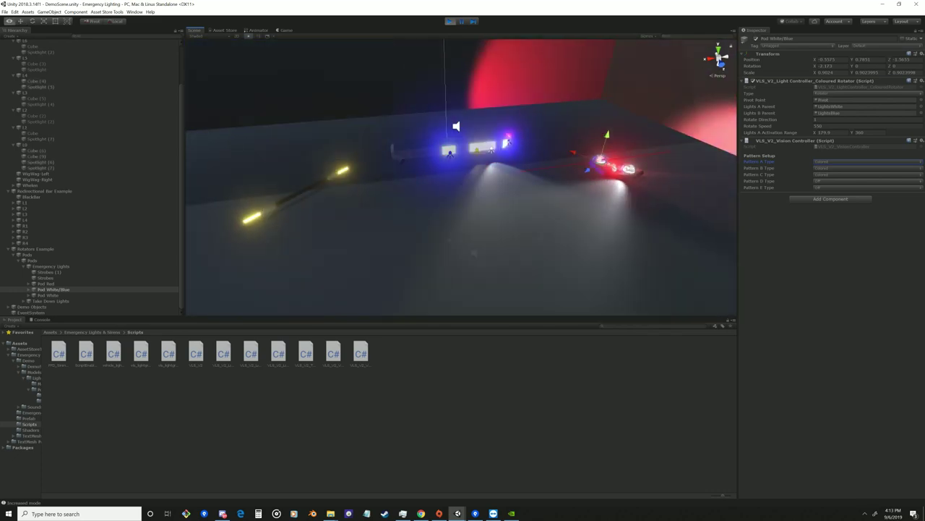
- Clear the object selection and view the three flashing light setups without the transform gizmo
left_click(450, 408)
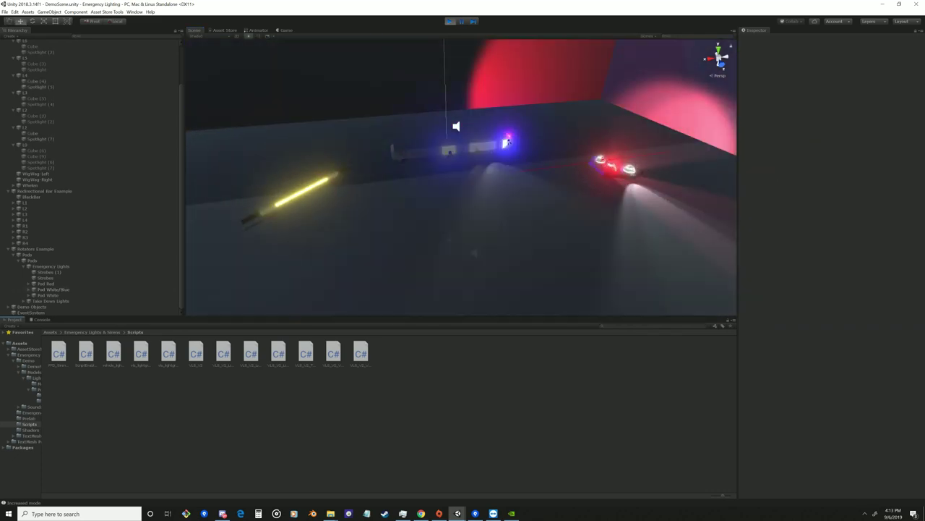
right_click_drag(450, 152, 453, 161)
key("s")
left_click_drag(423, 158, 493, 148, "alt")
mouse_move(463, 160)
right_mouse_down()
mouse_move(458, 151)
mouse_move(457, 159)
right_mouse_up()
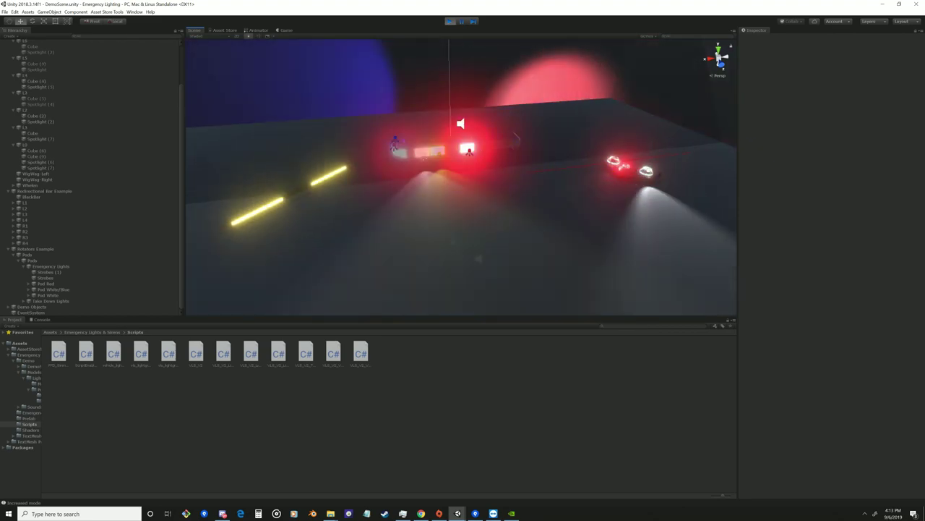
- Collapse the Emergency Lights & Sirens, Redirectional Bar Example and Rotators Example objects in the scene hierarchy
scroll(460, 161, "down", 3)
scroll(94, 181, "up", 2)
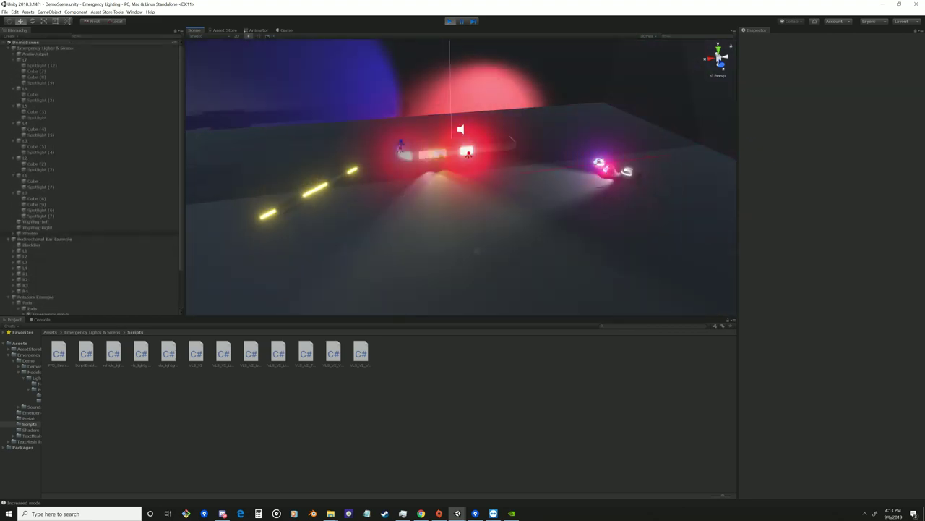
left_click(8, 49)
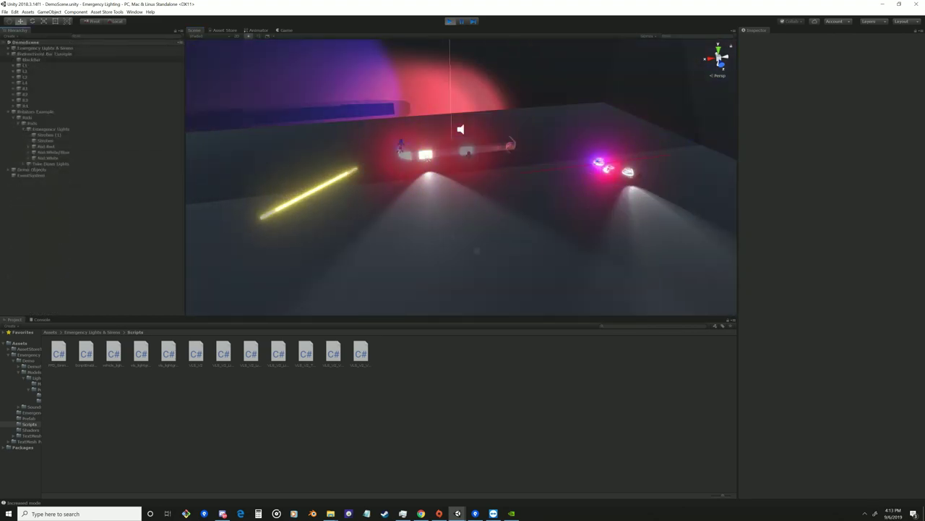
left_click(9, 59)
left_click(8, 54)
left_click(8, 60)
left_click(80, 144)
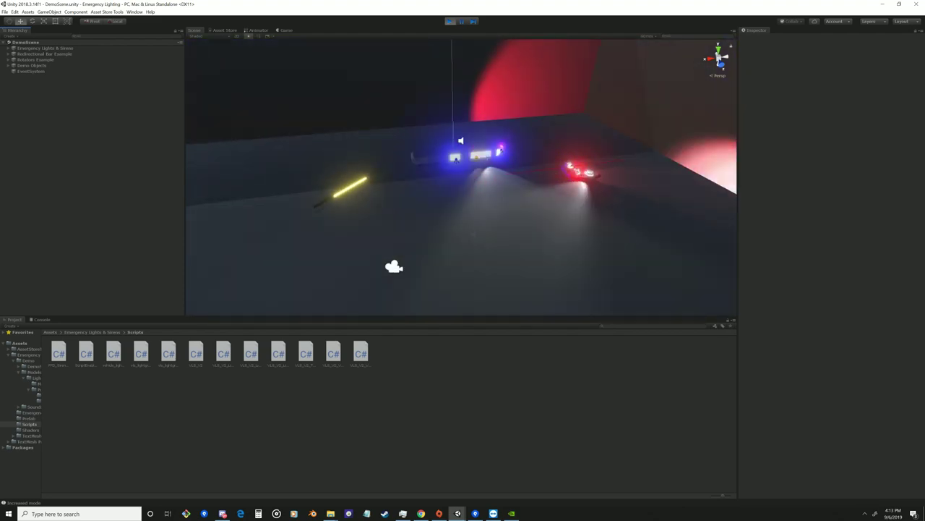
- Look over the flashing light setups in the scene once more and stop the running demo
scroll(461, 177, "up", 2)
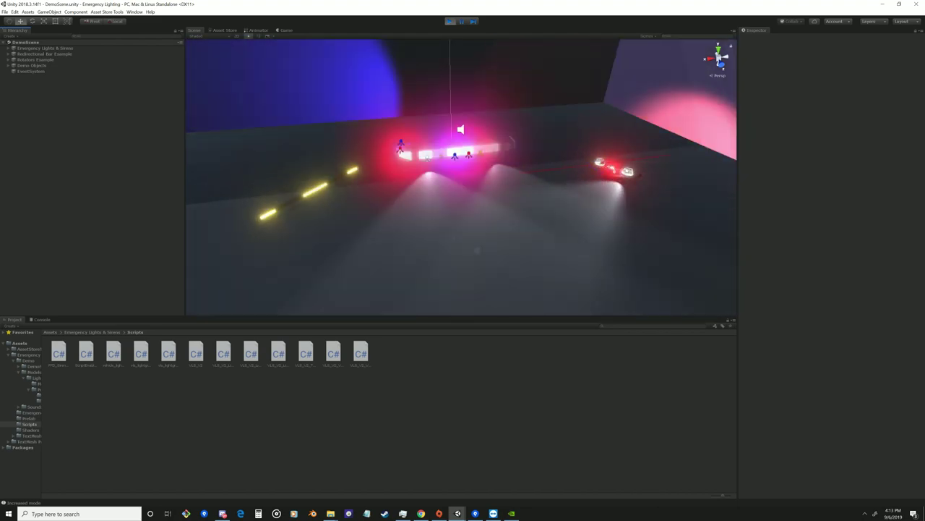
scroll(461, 177, "down", 1)
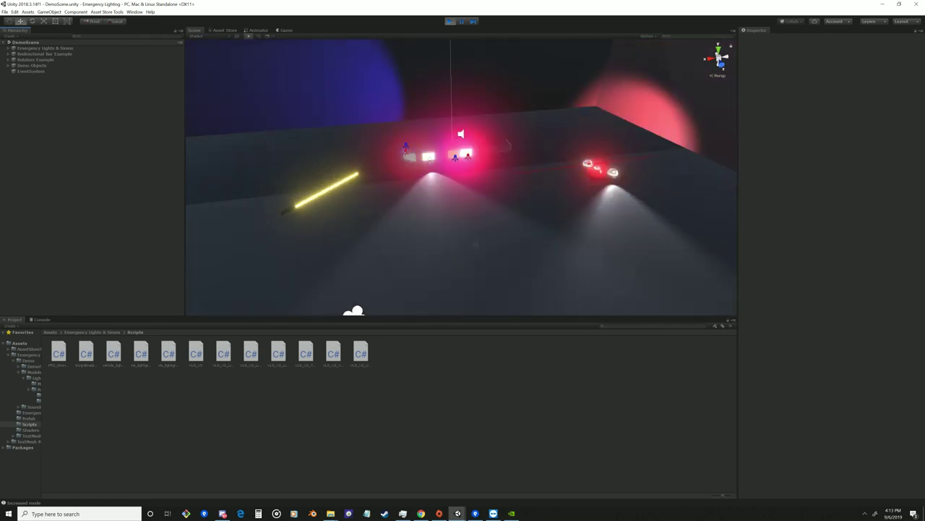
right_click_drag(462, 177, 472, 177)
scroll(473, 177, "up", 2)
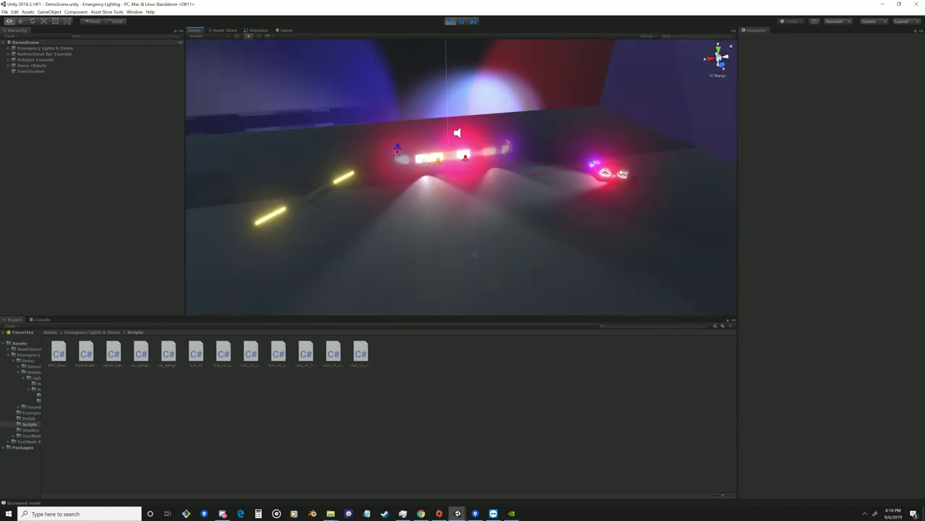
scroll(474, 254, "down", 8)
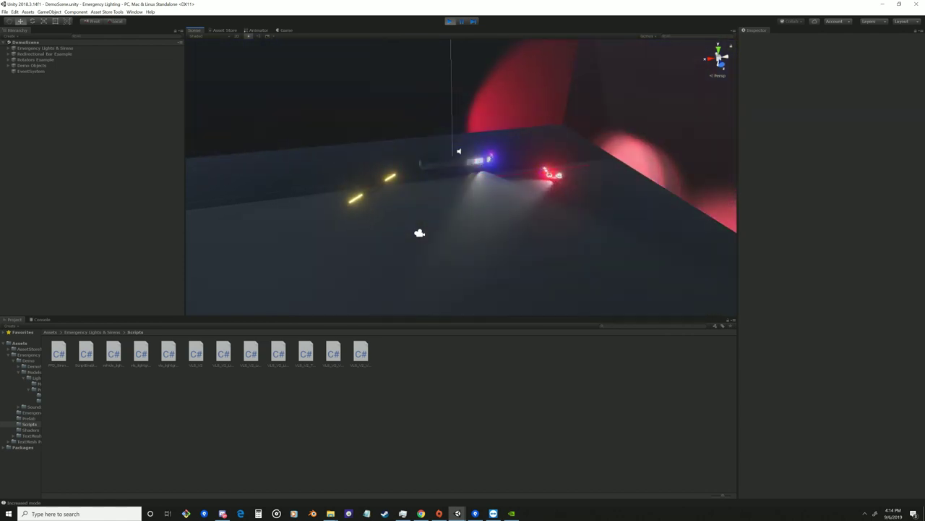
key("ctrl+p")
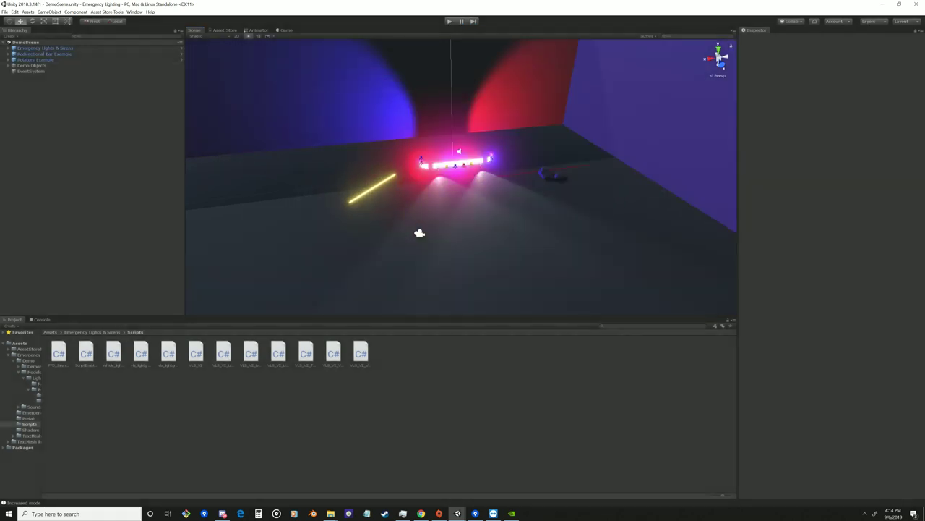